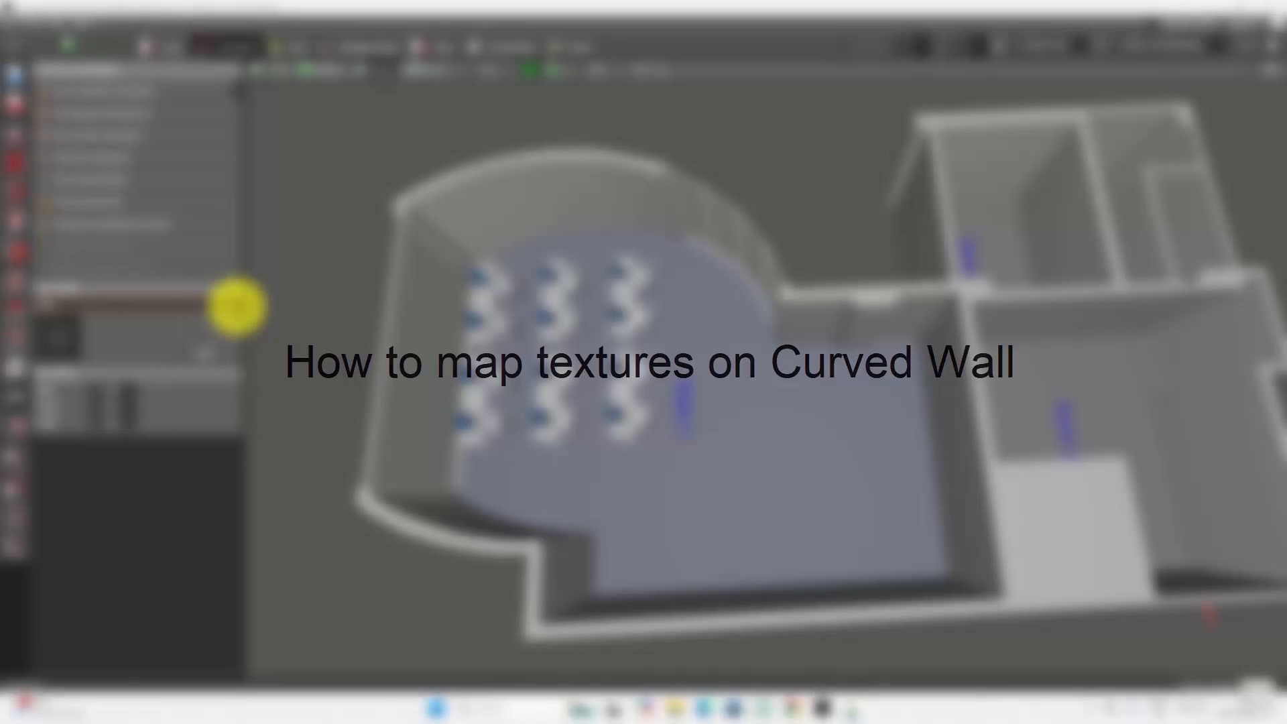
Step: Examine the building from outside and above, and Room 1's curved wall and flat end wall from inside
{"action": "left_click", "coordinate": [597, 70]}
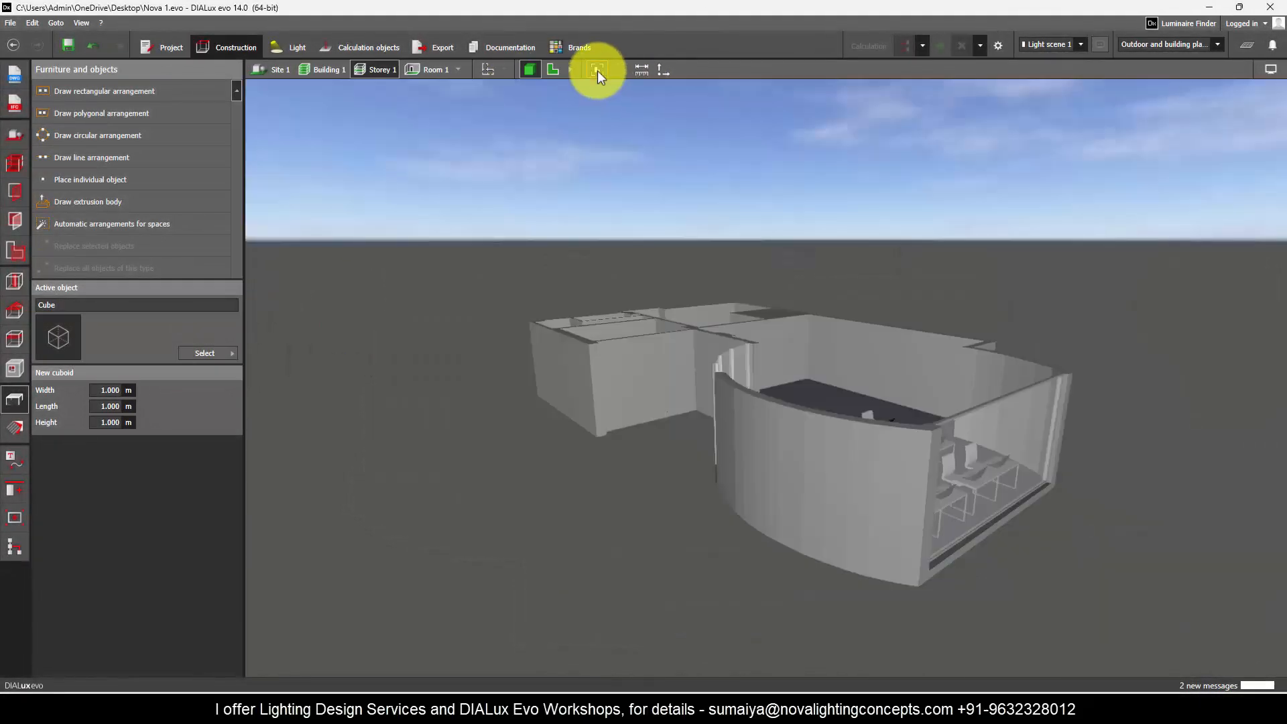
{"action": "scroll", "coordinate": [541, 297], "scroll_direction": "up", "scroll_amount": 4}
{"action": "right_click_drag", "start_coordinate": [541, 296], "coordinate": [807, 536]}
{"action": "scroll", "coordinate": [891, 456], "scroll_direction": "down", "scroll_amount": 3}
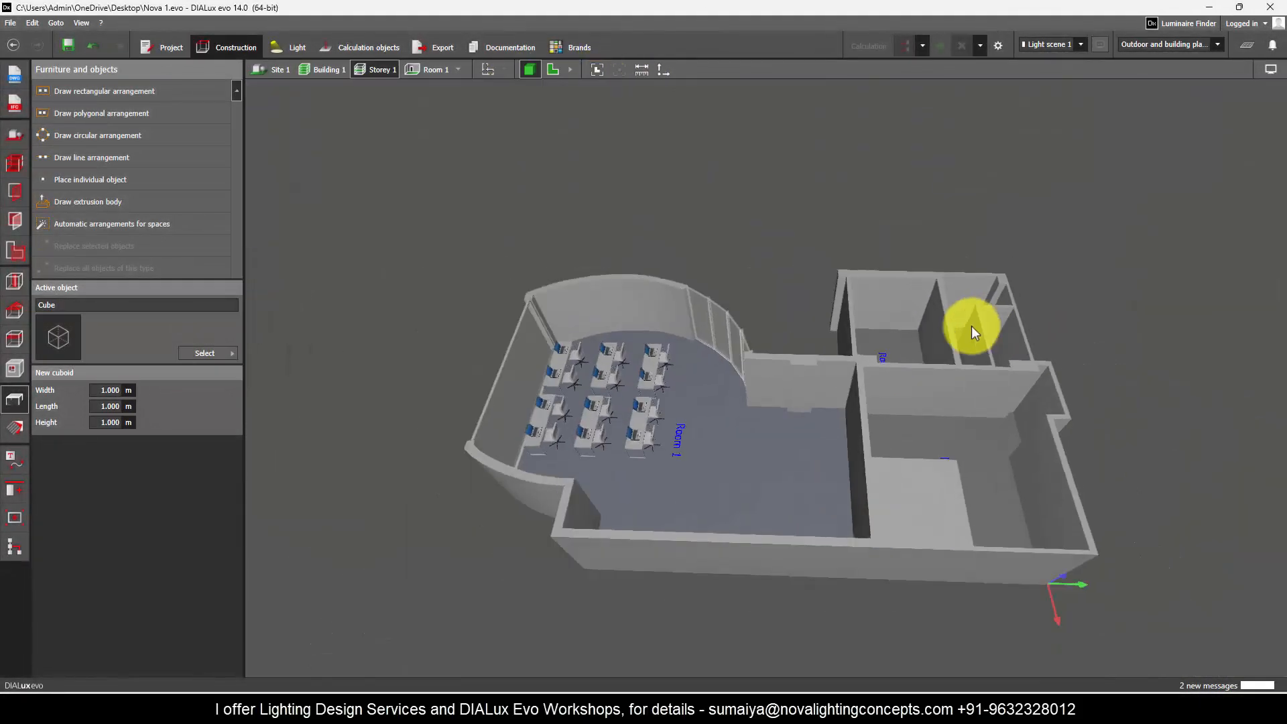
{"action": "scroll", "coordinate": [495, 347], "scroll_direction": "up", "scroll_amount": 7}
{"action": "right_click_drag", "start_coordinate": [890, 332], "coordinate": [1049, 433]}
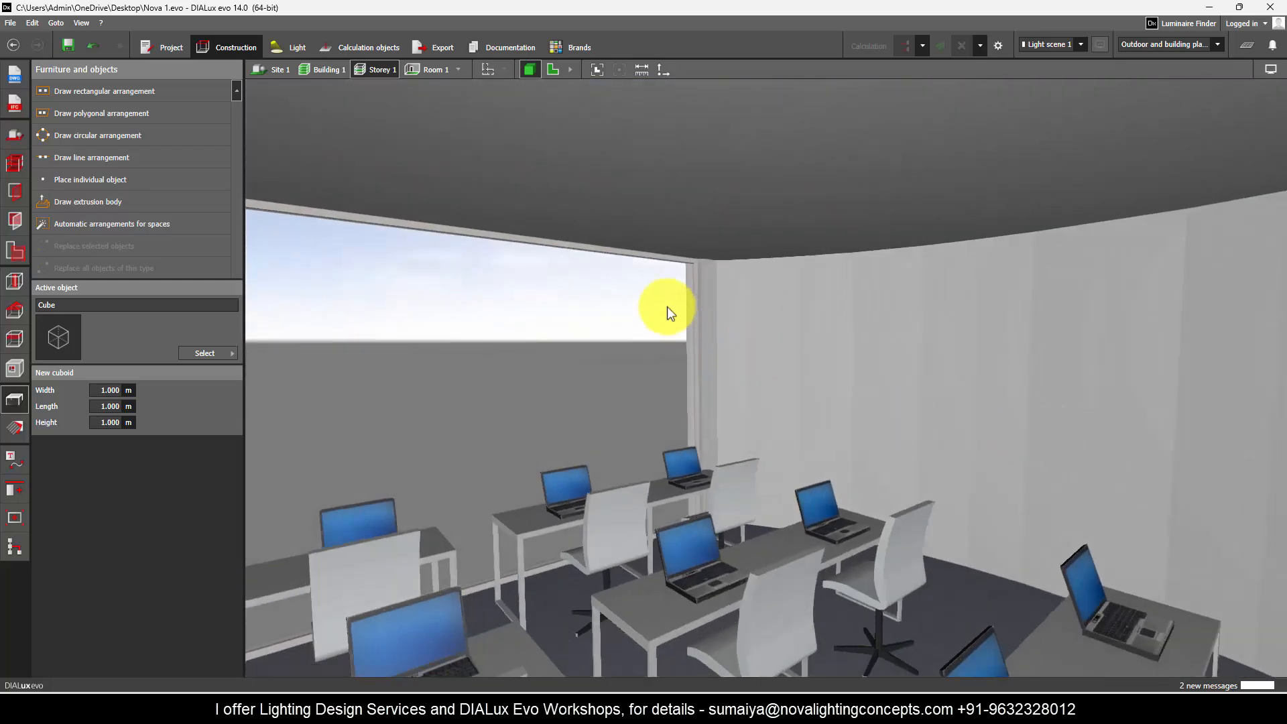
{"action": "right_click_drag", "start_coordinate": [666, 307], "coordinate": [576, 276]}
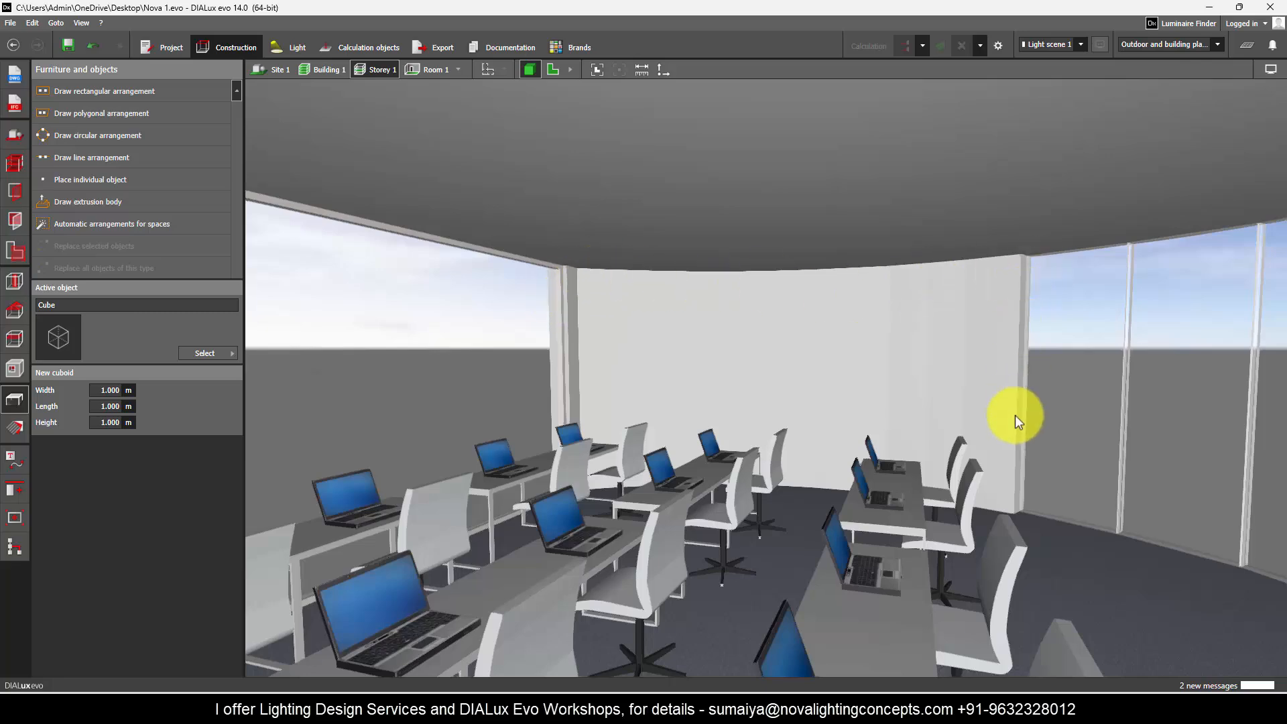
{"action": "scroll", "coordinate": [594, 359], "scroll_direction": "down", "scroll_amount": 2}
{"action": "right_click_drag", "start_coordinate": [593, 359], "coordinate": [954, 291]}
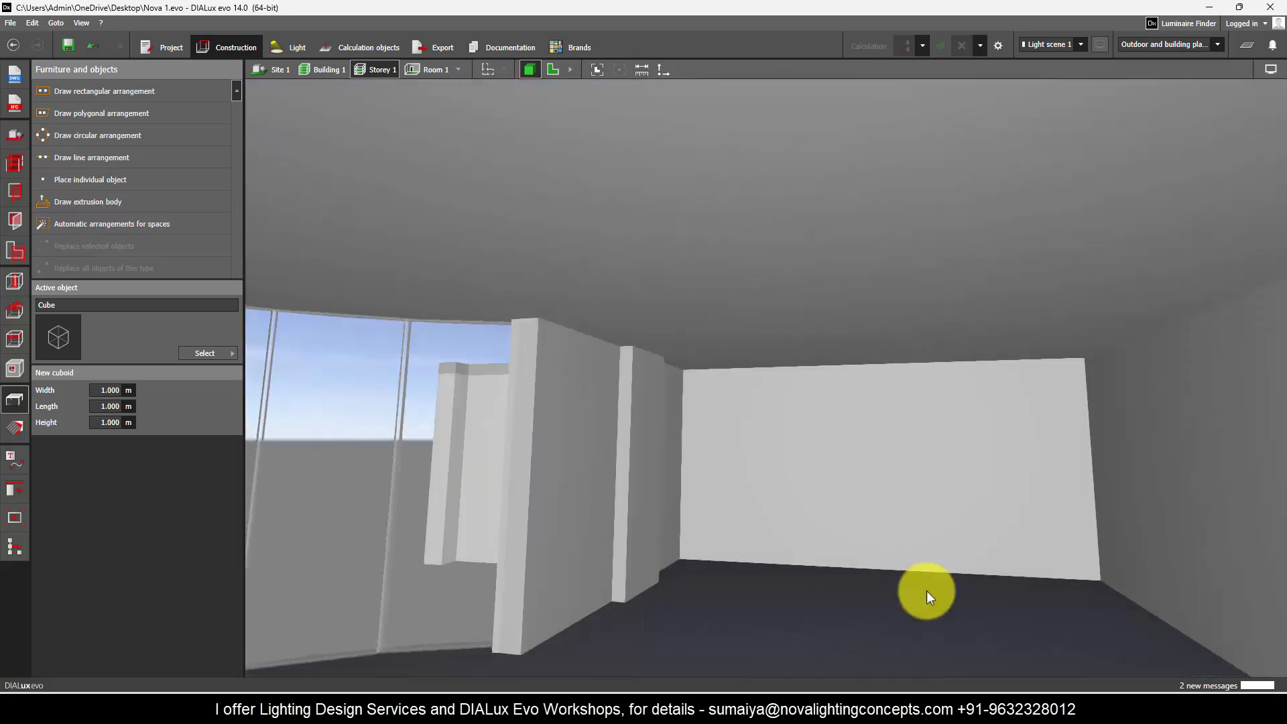
{"action": "right_click_drag", "start_coordinate": [927, 590], "coordinate": [815, 546]}
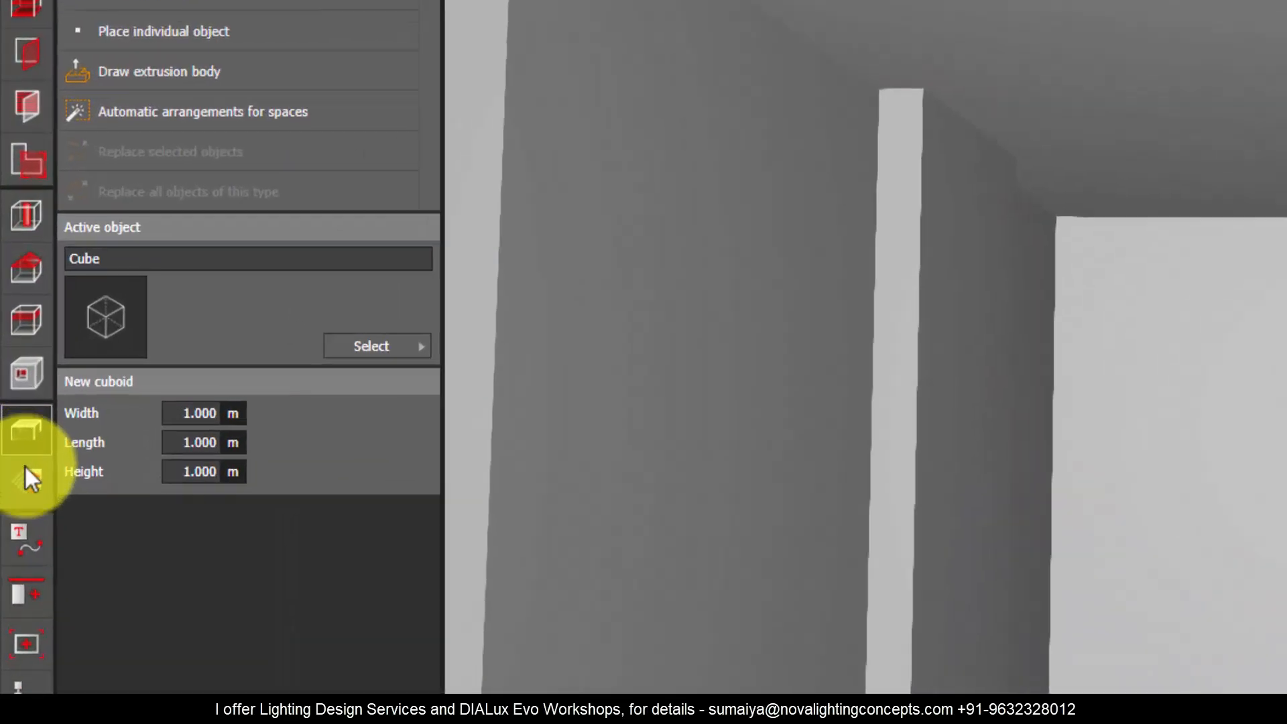
Step: Create a texture material from the orange abstract image file in the Downloads folder
{"action": "left_click", "coordinate": [14, 427]}
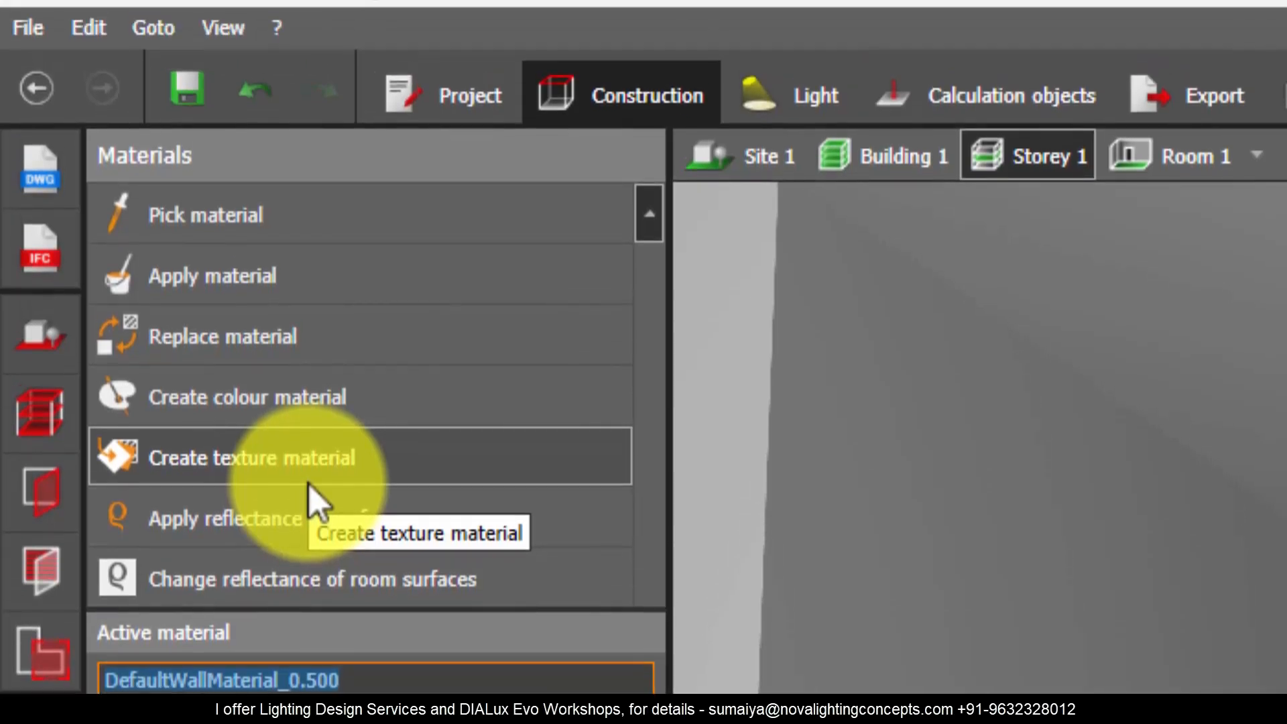
{"action": "left_click", "coordinate": [308, 484]}
{"action": "left_click", "coordinate": [190, 421]}
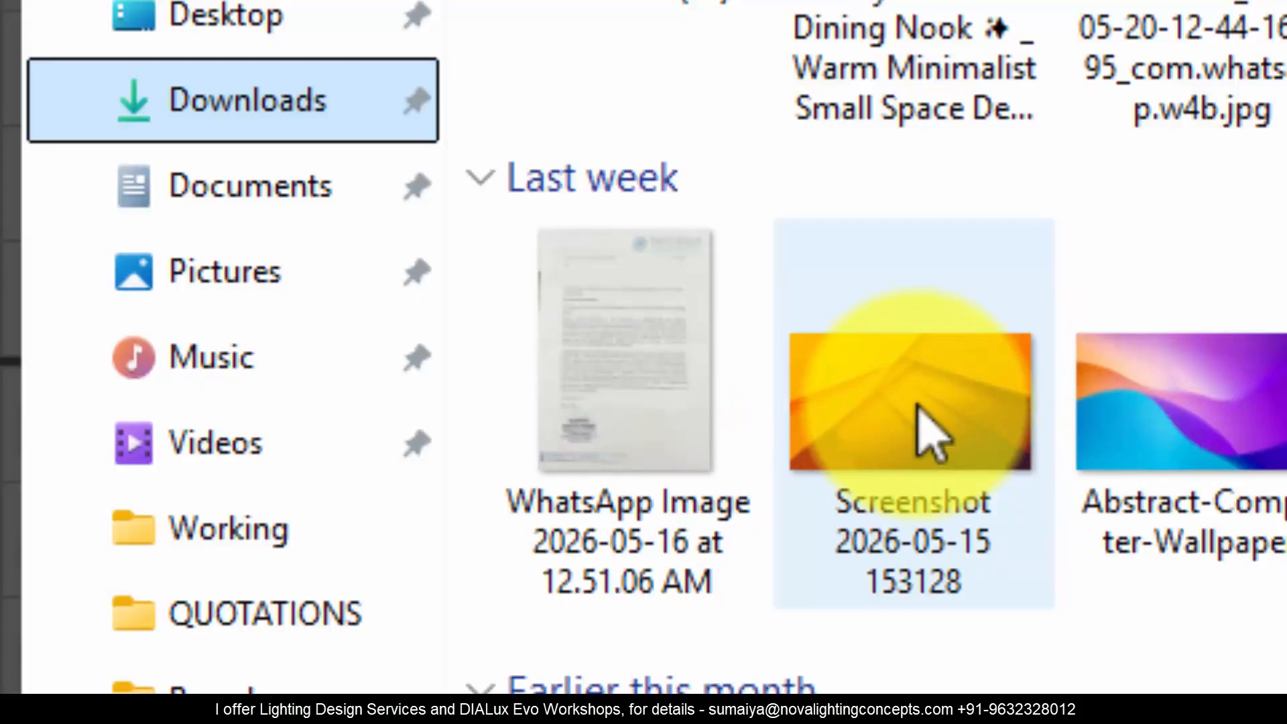
{"action": "double_click", "coordinate": [918, 409]}
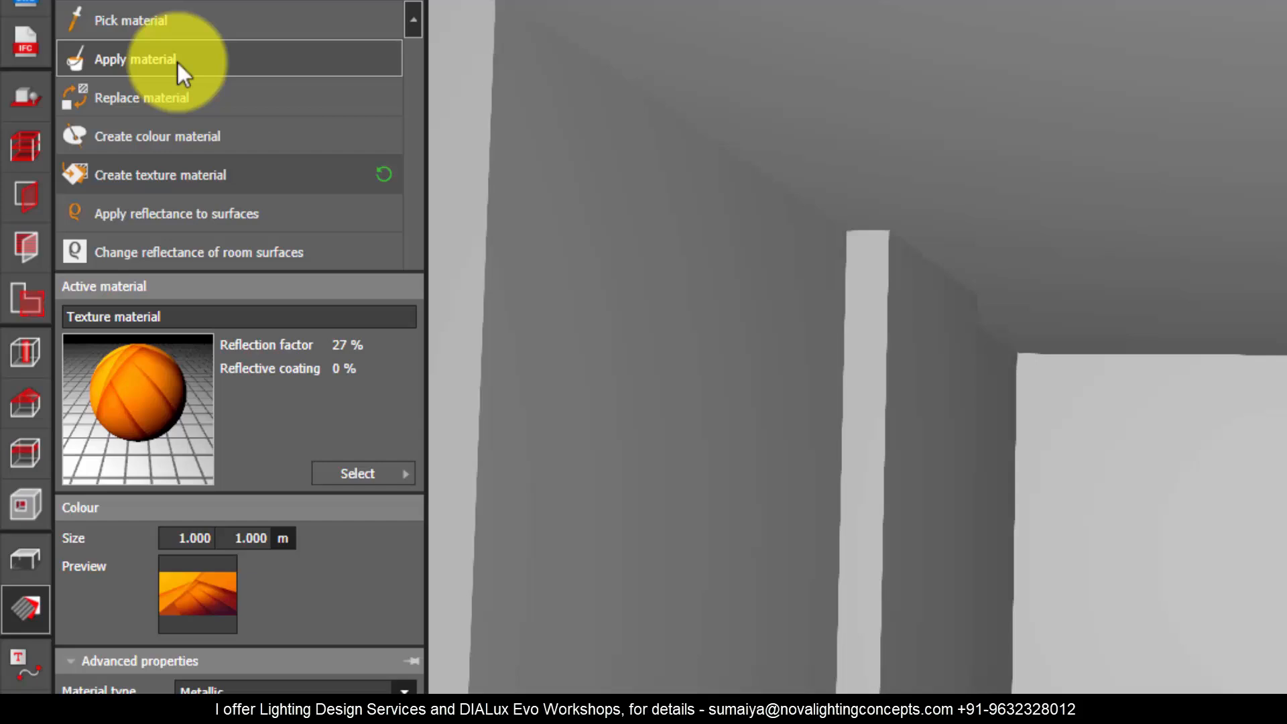
Step: Apply the texture material to Room 1's flat end wall and stretch one tile to about 5.95 m wide and 3 m high
{"action": "left_click", "coordinate": [176, 61]}
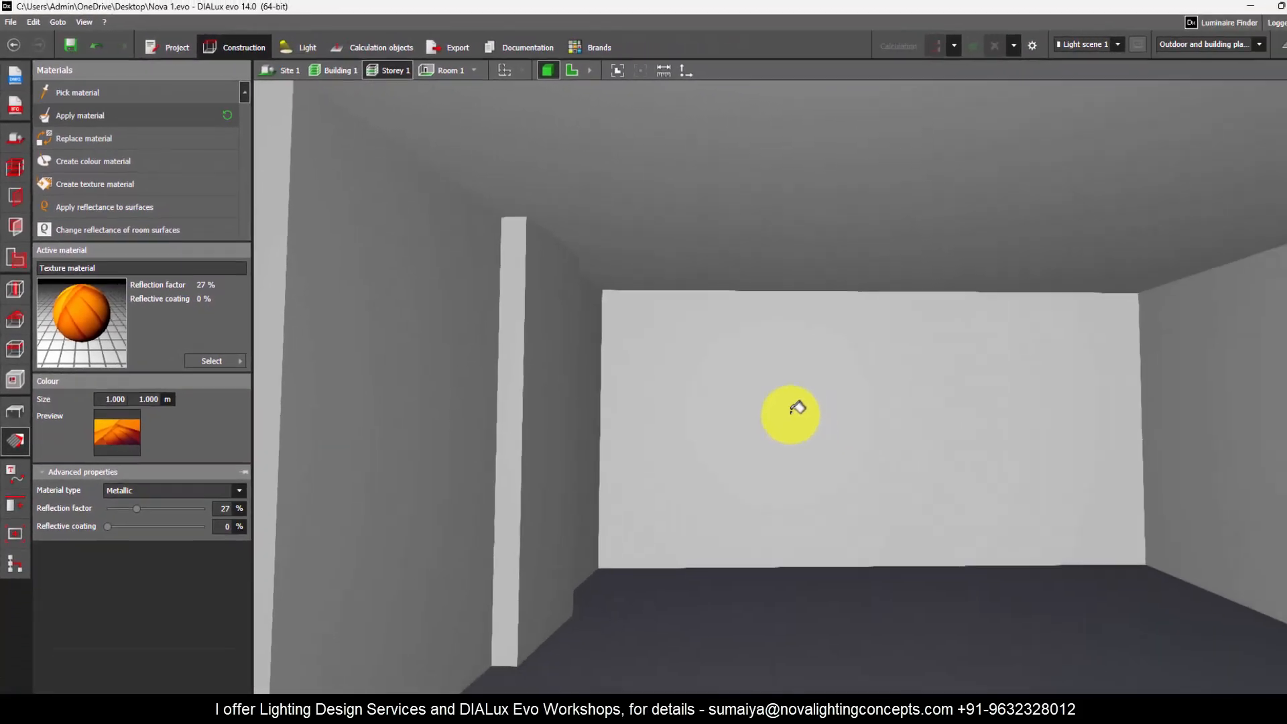
{"action": "left_click", "coordinate": [995, 497]}
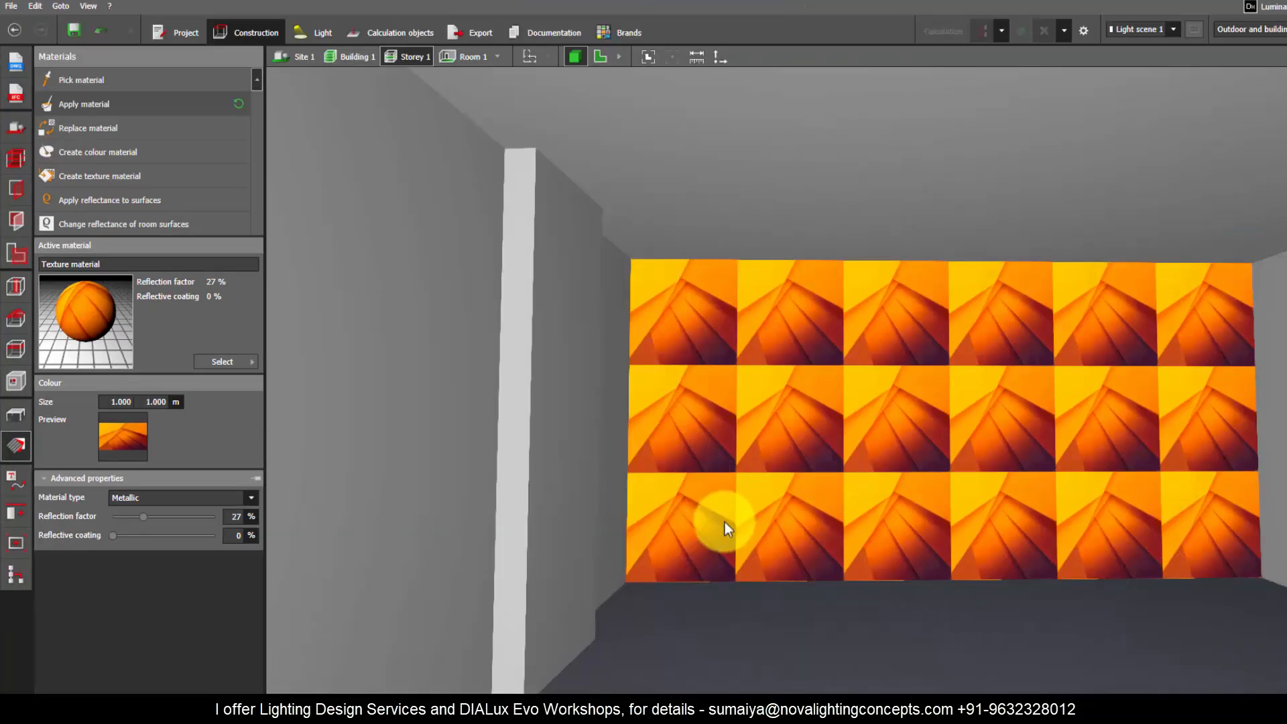
{"action": "left_click", "coordinate": [725, 522]}
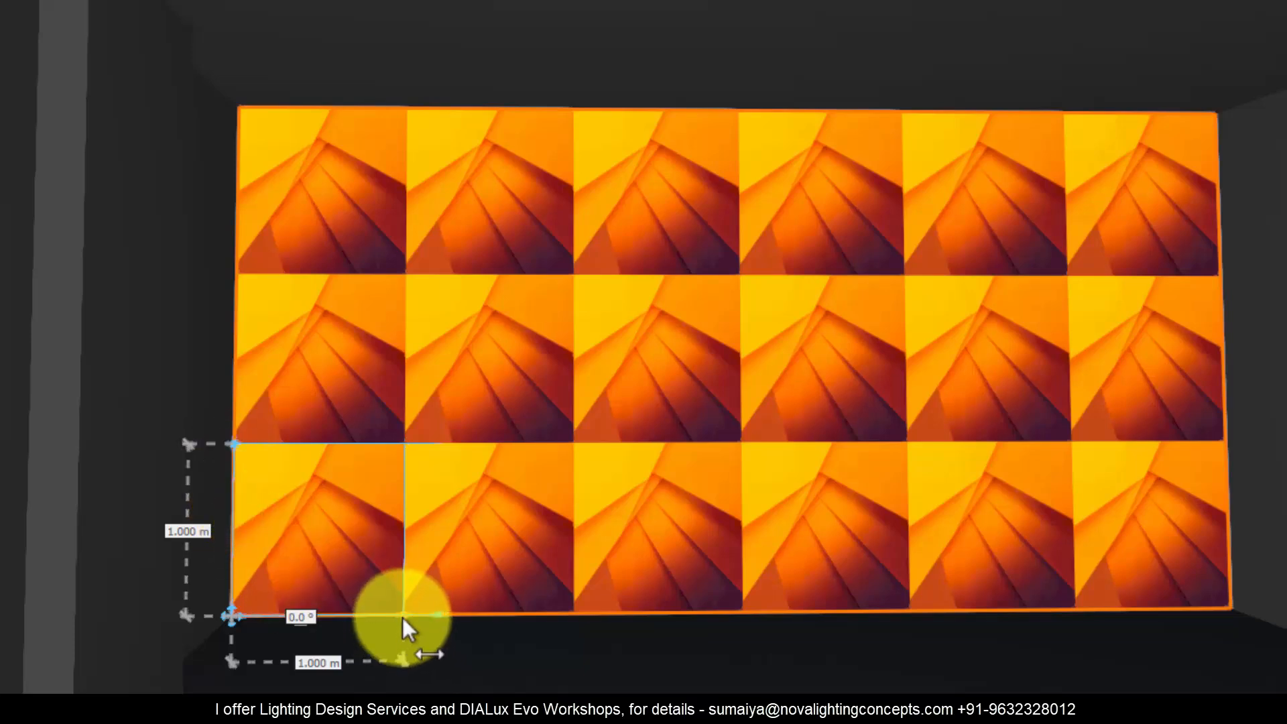
{"action": "left_click_drag", "start_coordinate": [403, 615], "coordinate": [1234, 612]}
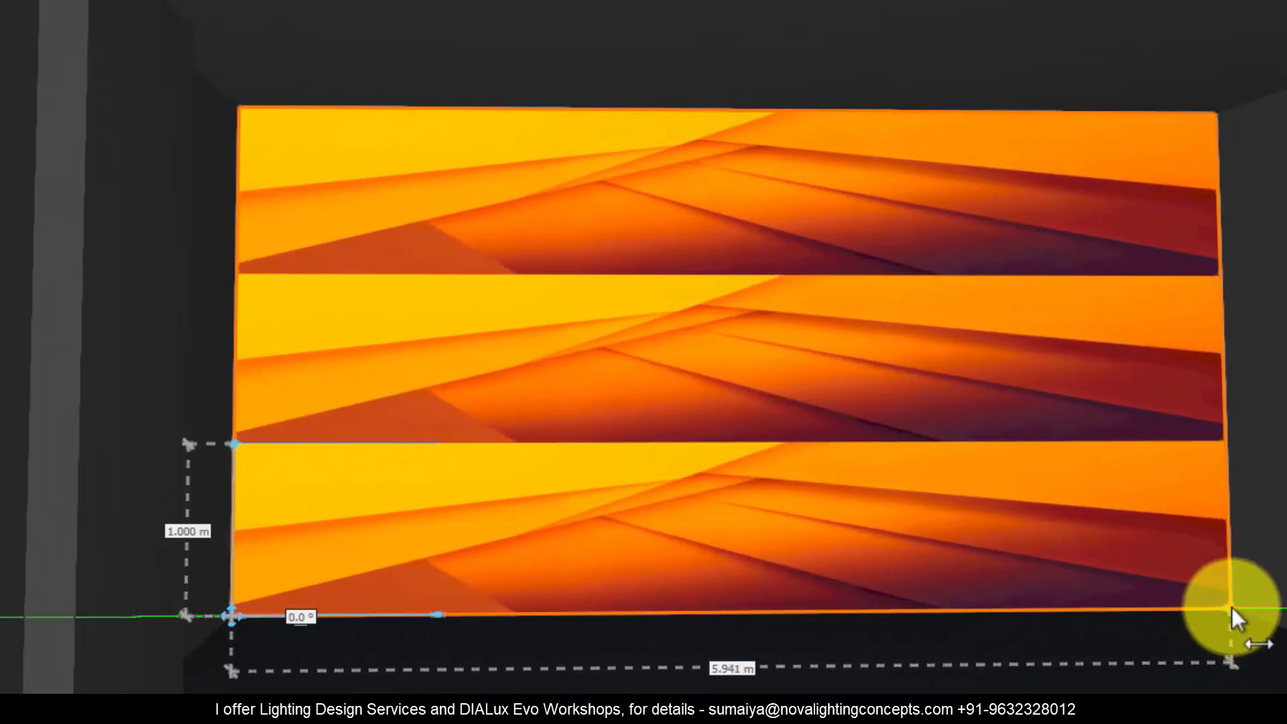
{"action": "left_click_drag", "start_coordinate": [231, 446], "coordinate": [258, 106]}
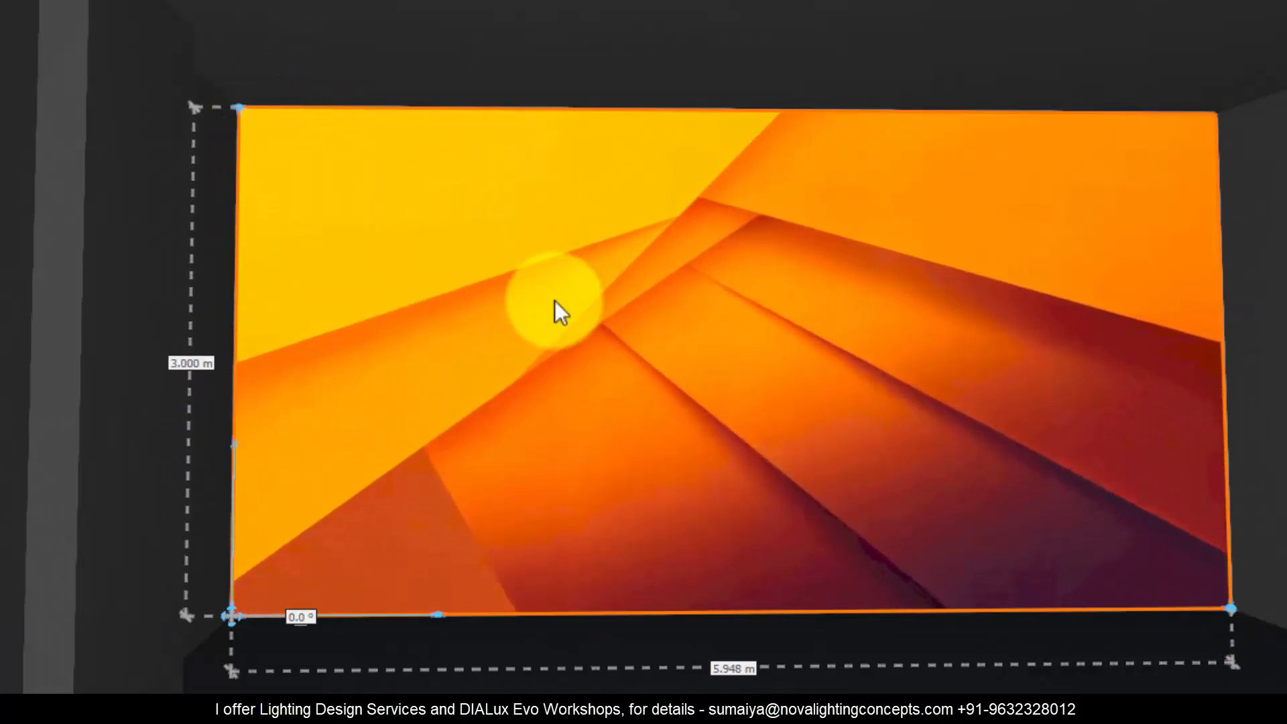
{"action": "key", "text": "Escape"}
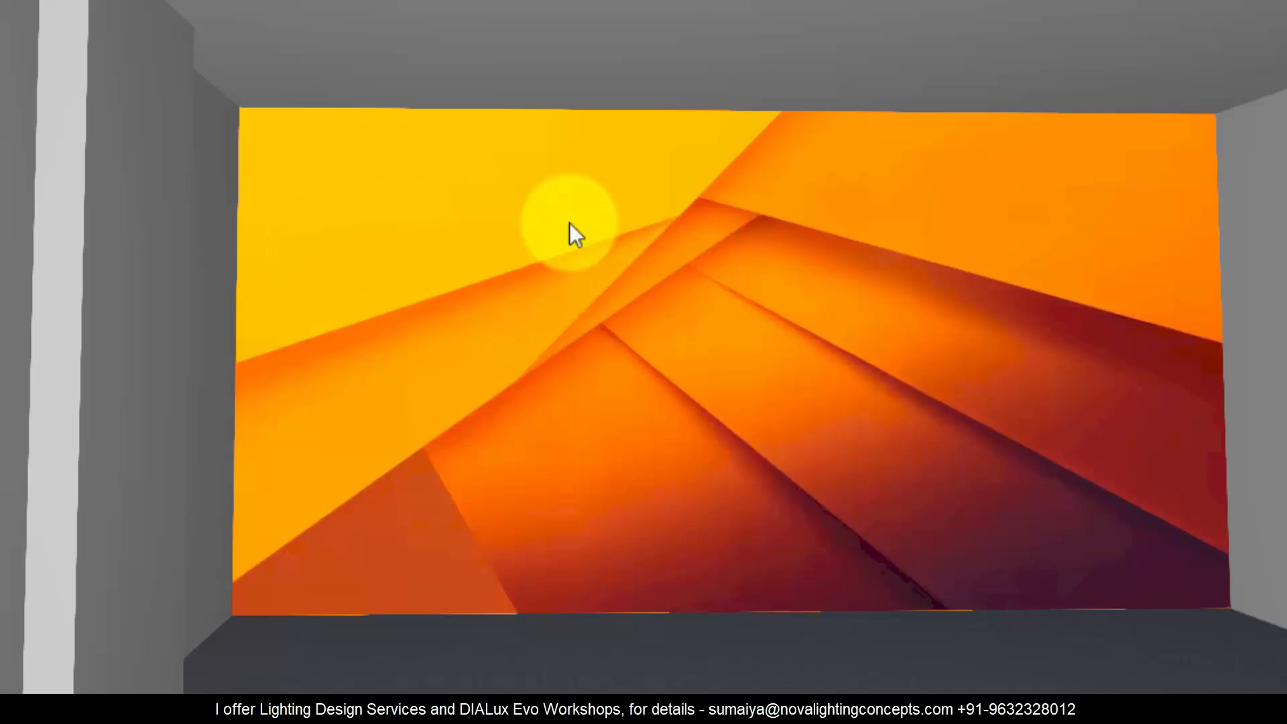
Step: Examine the textured end wall from above the building and its position relative to the curved part of Room 1
{"action": "scroll", "coordinate": [614, 447], "scroll_direction": "down", "scroll_amount": 3}
{"action": "right_click_drag", "start_coordinate": [763, 461], "coordinate": [677, 316]}
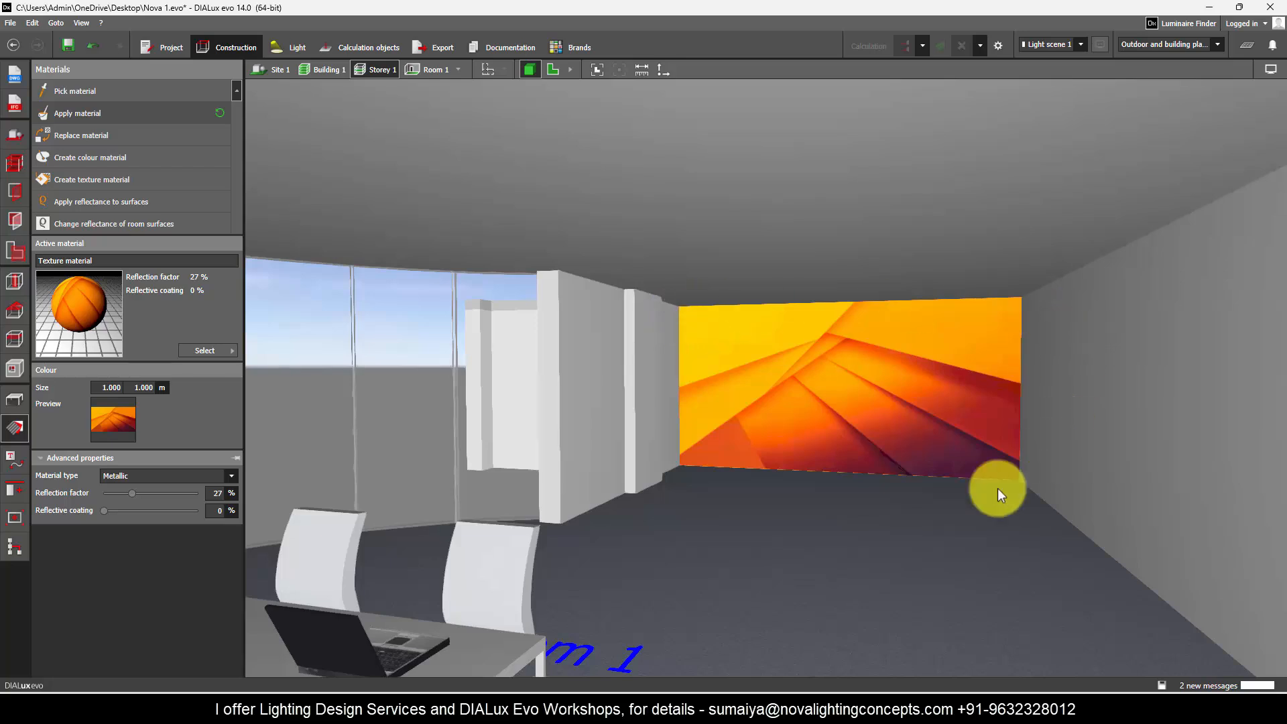
{"action": "scroll", "coordinate": [998, 488], "scroll_direction": "down", "scroll_amount": 5}
{"action": "right_click_drag", "start_coordinate": [1048, 227], "coordinate": [1000, 353]}
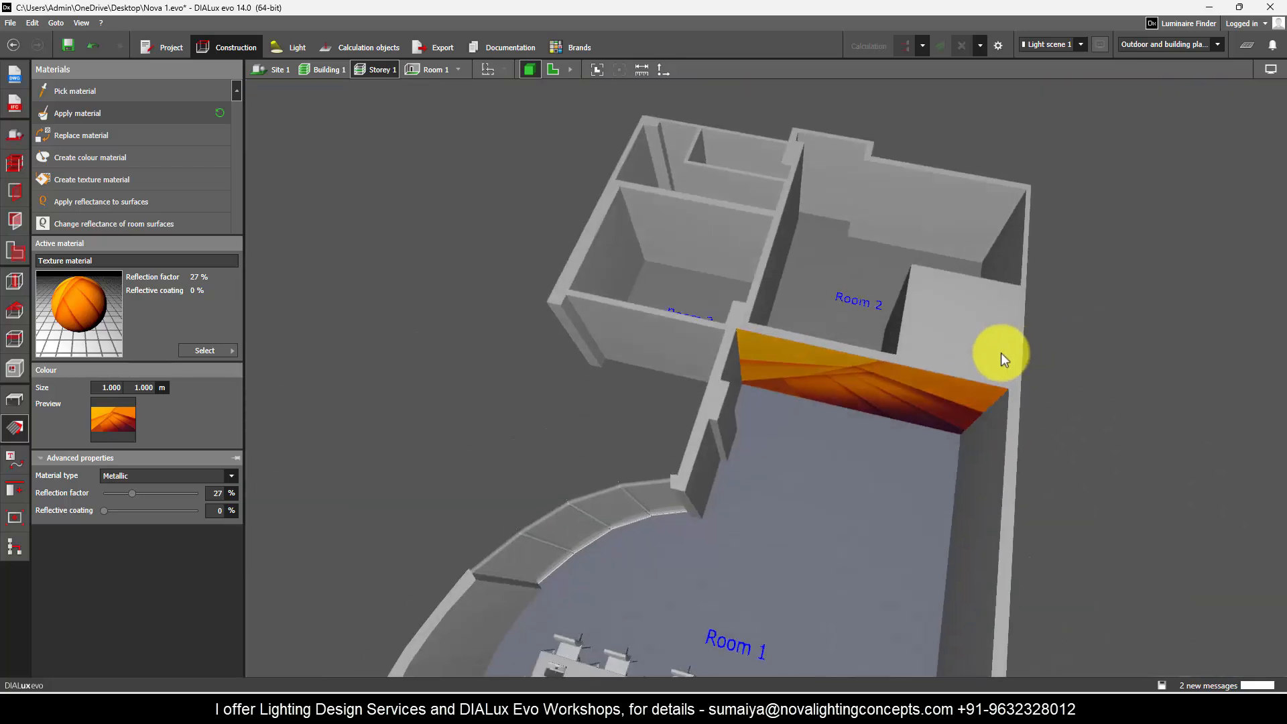
{"action": "scroll", "coordinate": [891, 392], "scroll_direction": "up", "scroll_amount": 3}
{"action": "right_click_drag", "start_coordinate": [936, 398], "coordinate": [874, 365]}
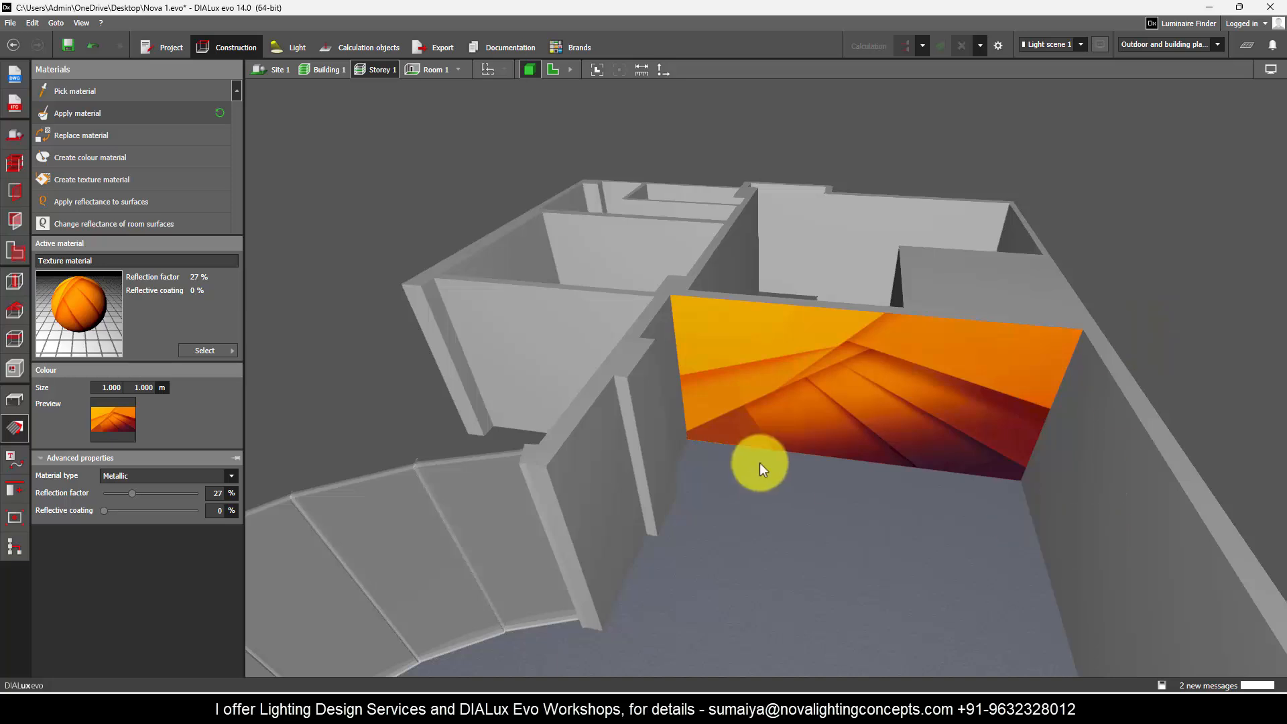
{"action": "right_click_drag", "start_coordinate": [759, 462], "coordinate": [1081, 344]}
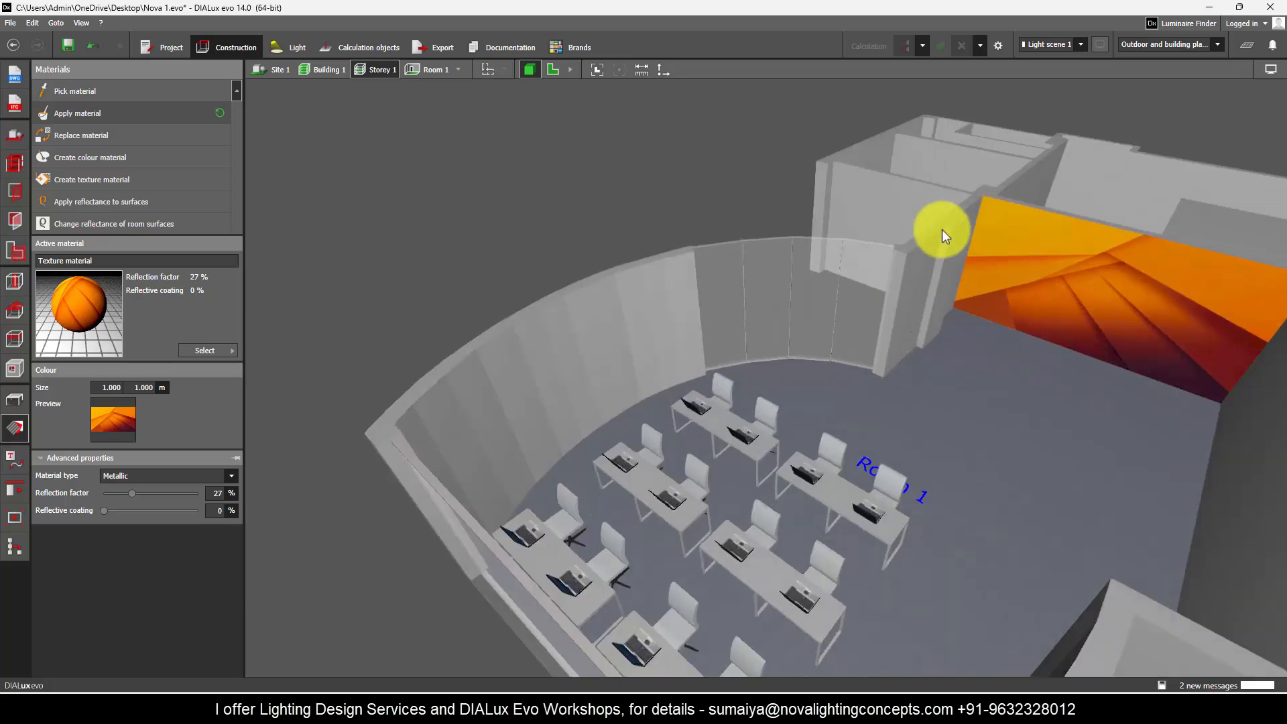
Step: Apply the texture material to all segments of the solid curved wall behind the desks
{"action": "scroll", "coordinate": [449, 424], "scroll_direction": "up", "scroll_amount": 3}
{"action": "right_click_drag", "start_coordinate": [792, 400], "coordinate": [600, 329]}
{"action": "scroll", "coordinate": [601, 328], "scroll_direction": "up", "scroll_amount": 2}
{"action": "right_click_drag", "start_coordinate": [667, 408], "coordinate": [661, 352]}
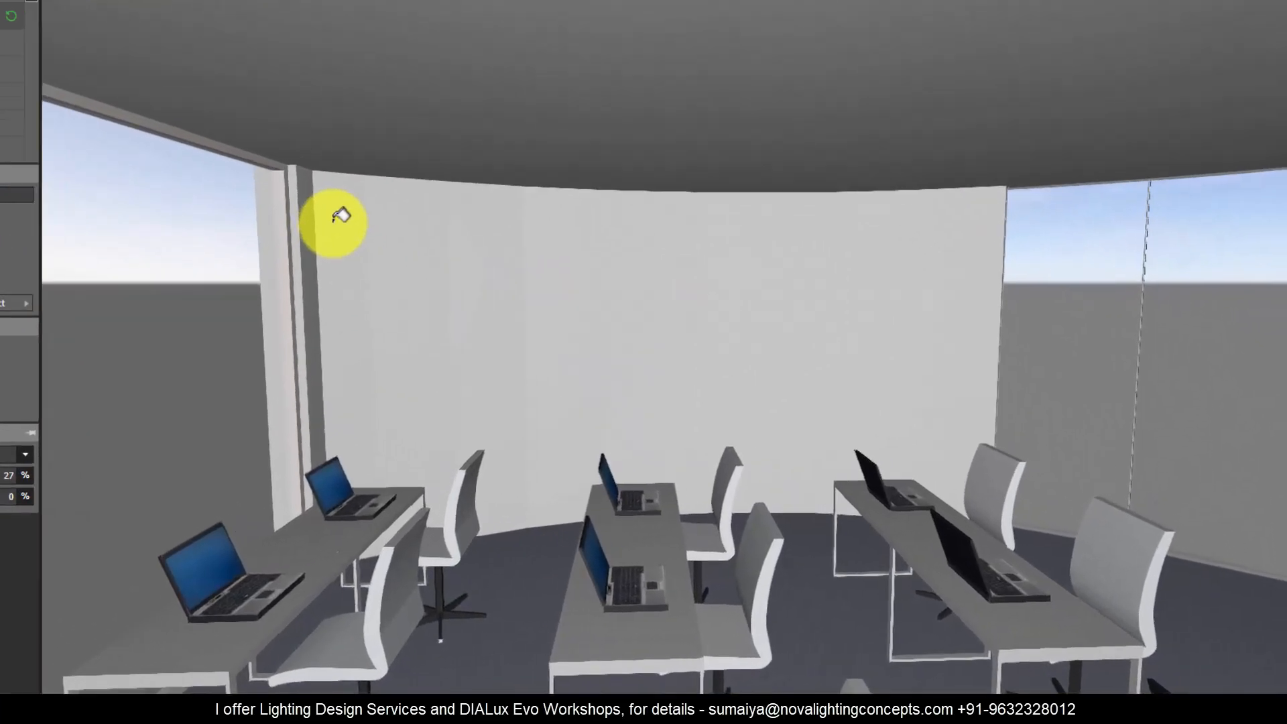
{"action": "left_click", "coordinate": [507, 279]}
{"action": "left_click_drag", "start_coordinate": [439, 209], "coordinate": [949, 290]}
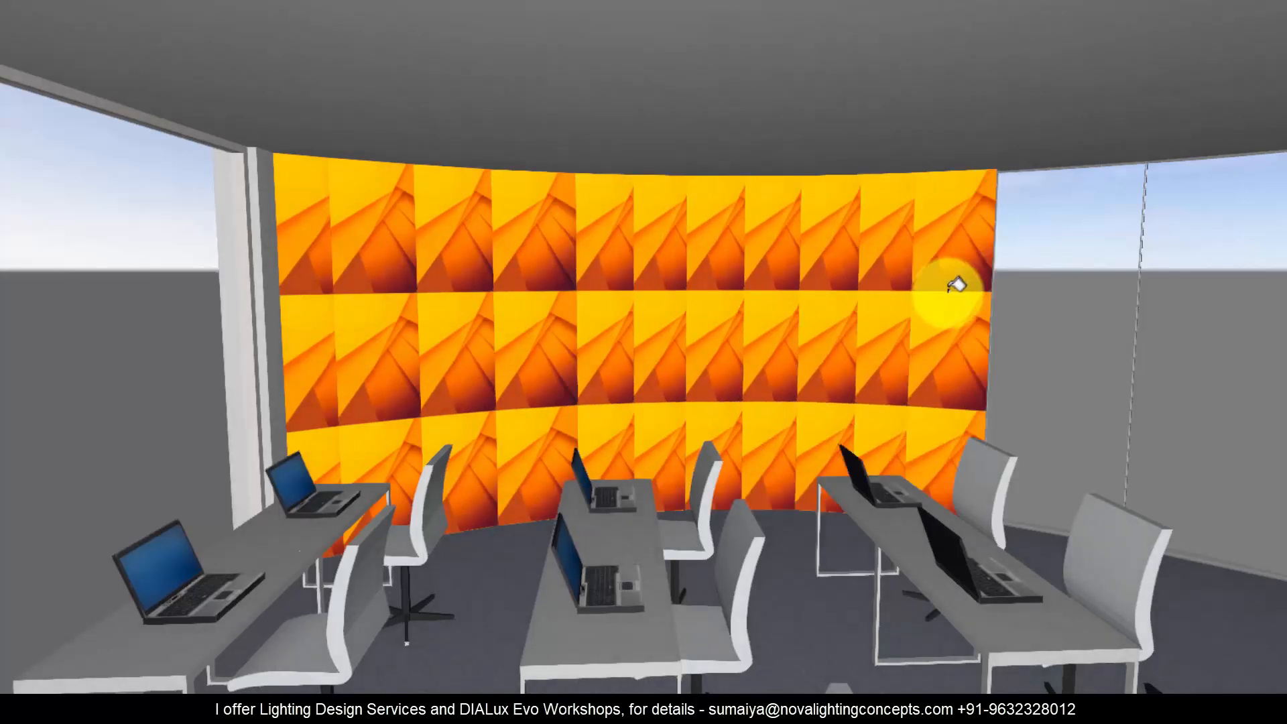
Step: Try stretching the texture to 3 m high on the first curved-wall segment, and undo the curved wall's texturing
{"action": "left_click", "coordinate": [316, 369]}
{"action": "left_click_drag", "start_coordinate": [303, 419], "coordinate": [268, 152]}
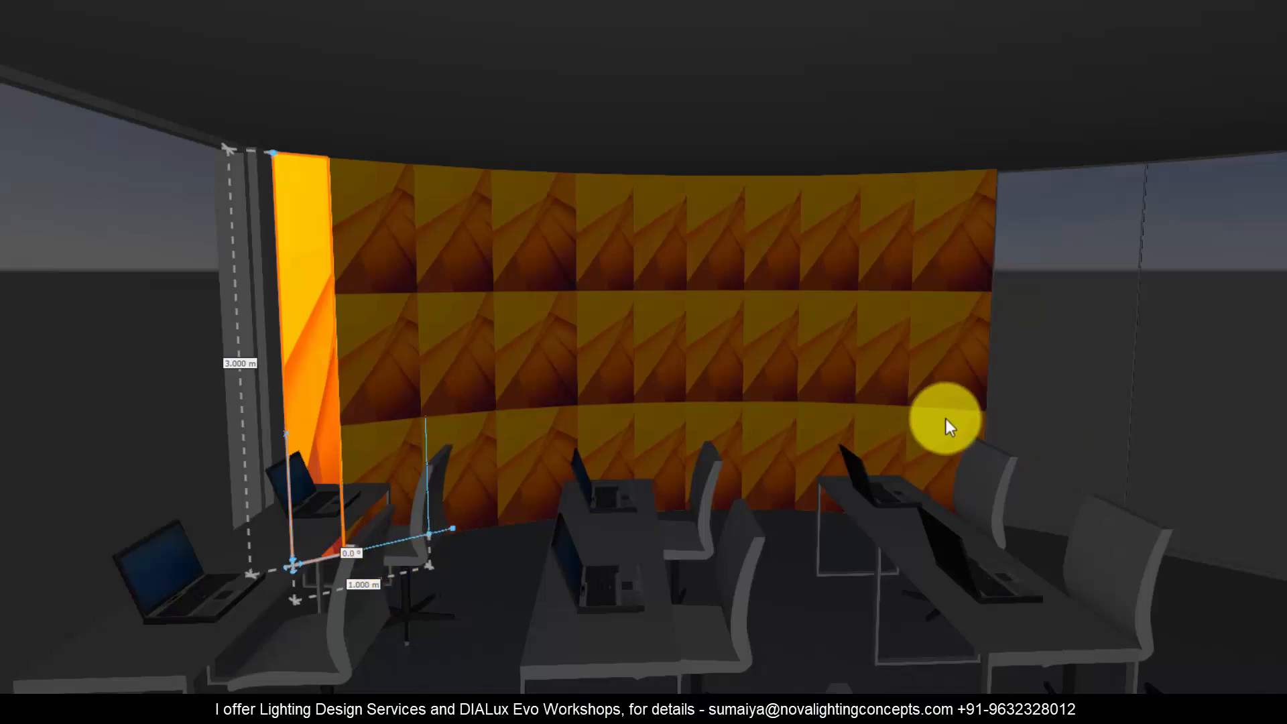
{"action": "left_click", "coordinate": [888, 423]}
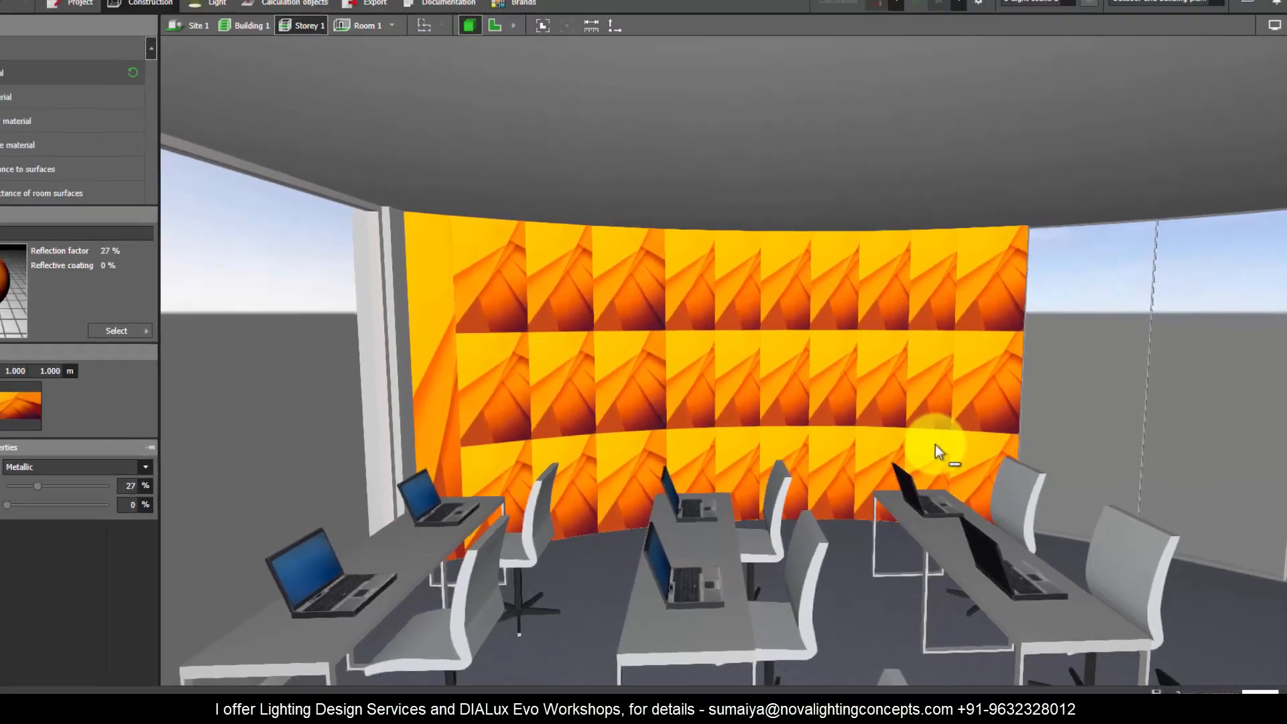
{"action": "key", "text": "ctrl+z"}
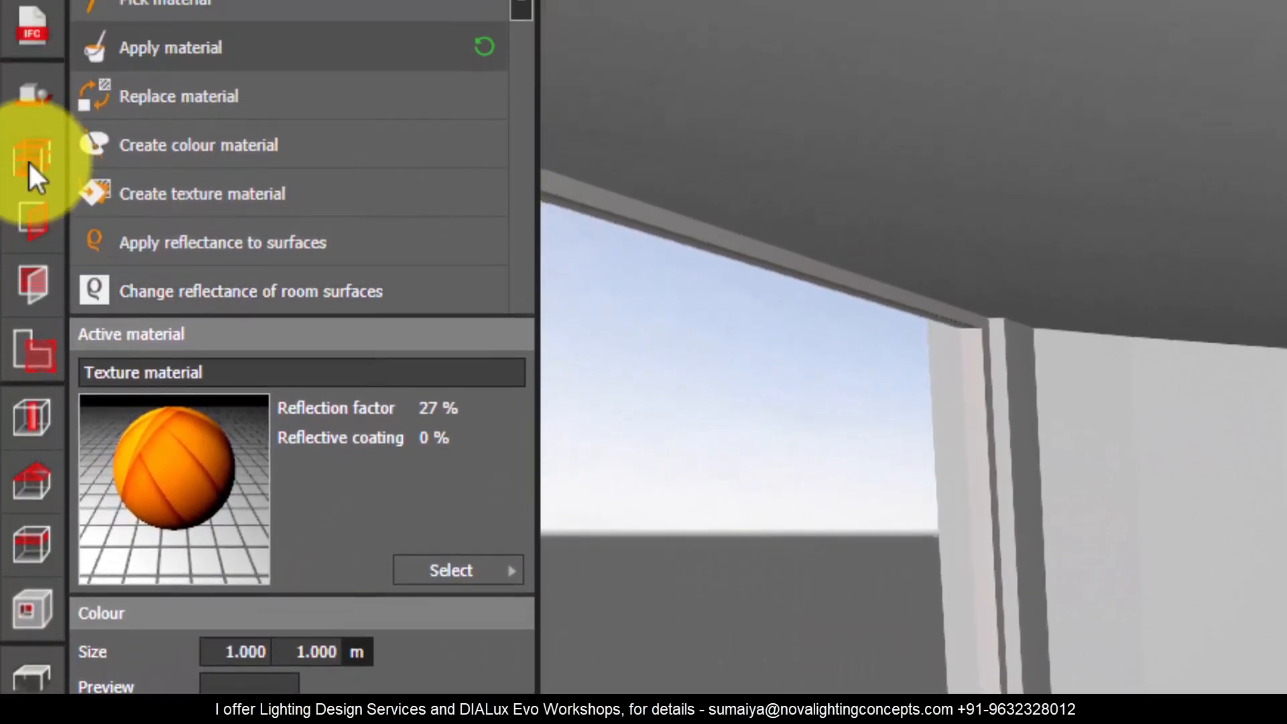
Step: Check the storey height and set the texture material's height to 3 m
{"action": "left_click", "coordinate": [29, 4]}
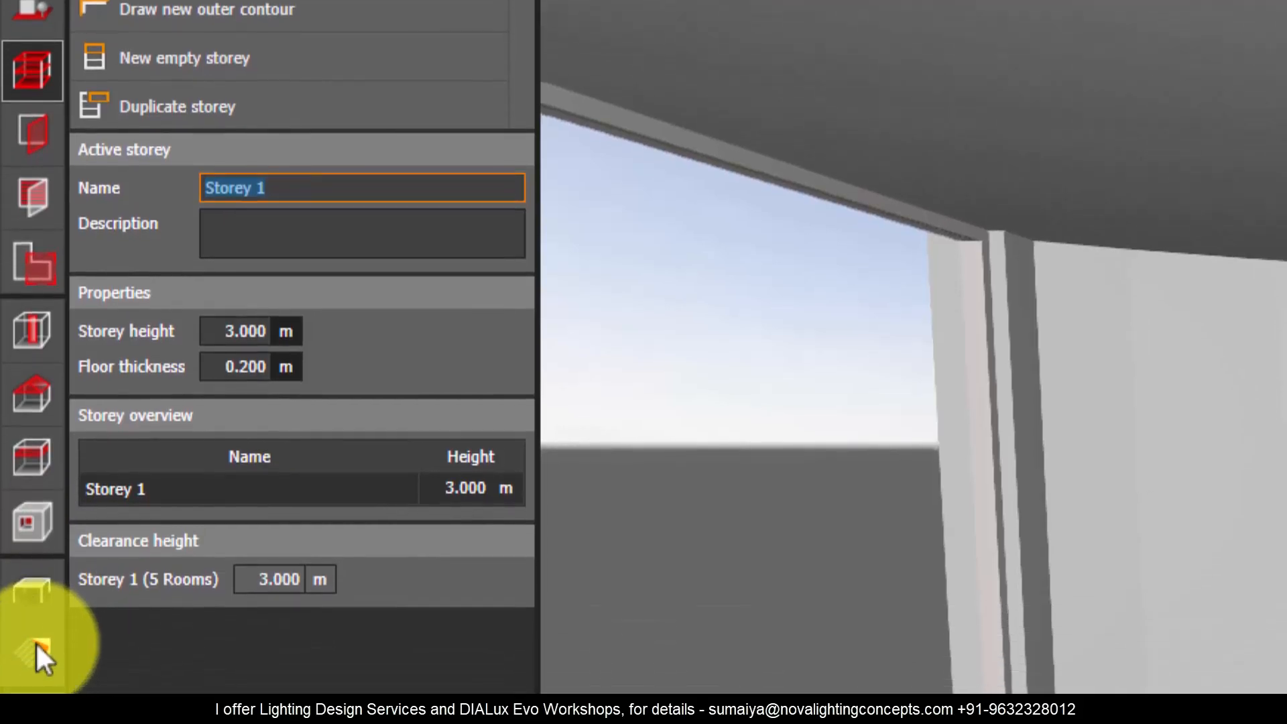
{"action": "left_click", "coordinate": [33, 653]}
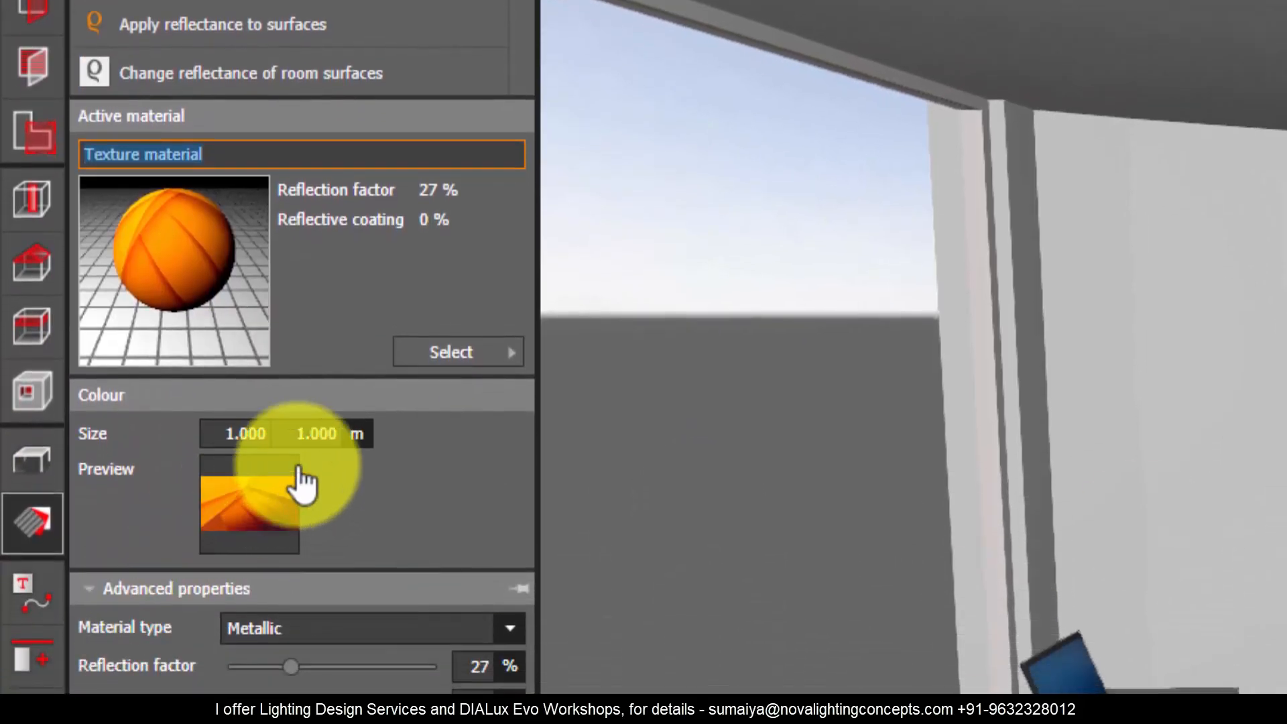
{"action": "left_click", "coordinate": [321, 435]}
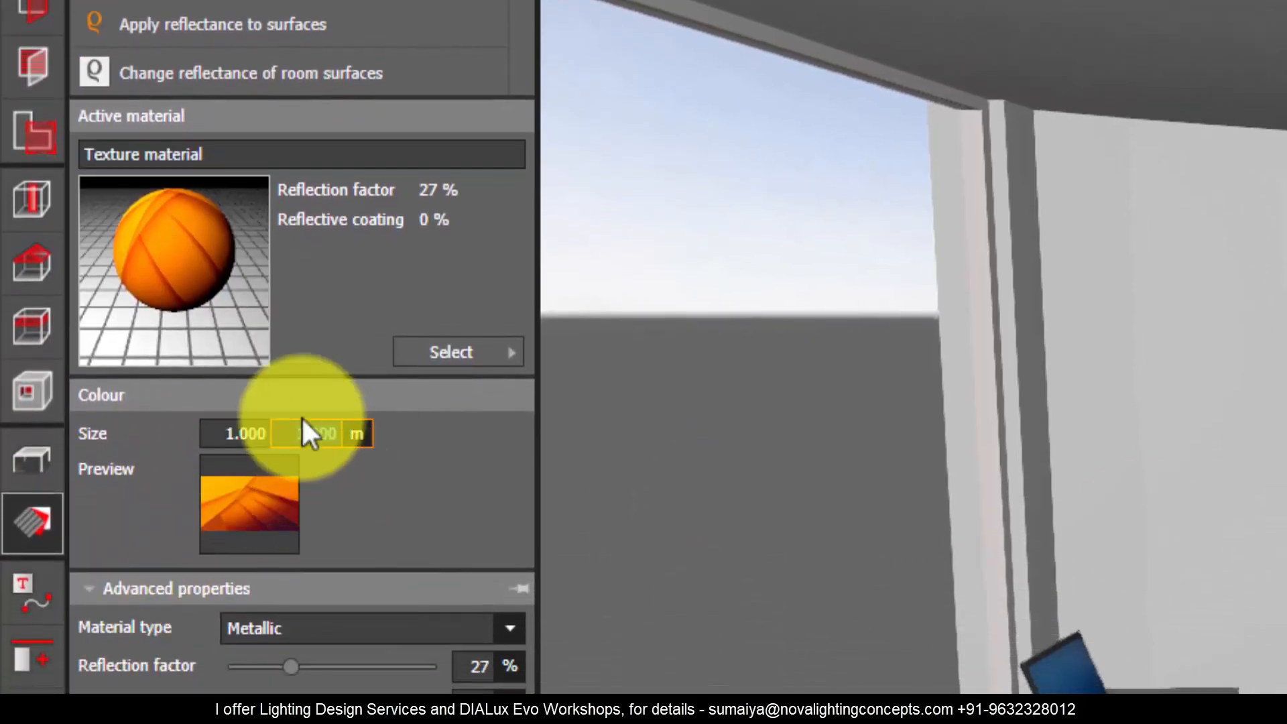
{"action": "type", "text": "3"}
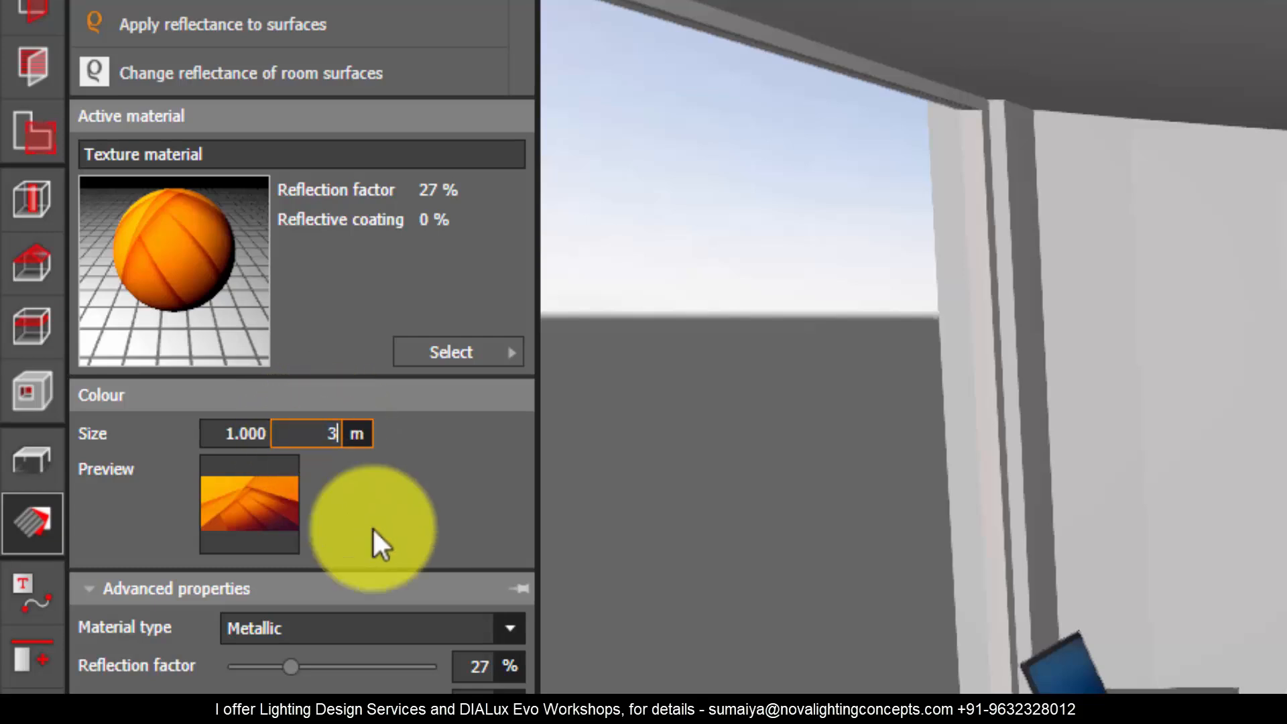
{"action": "key", "text": "Return"}
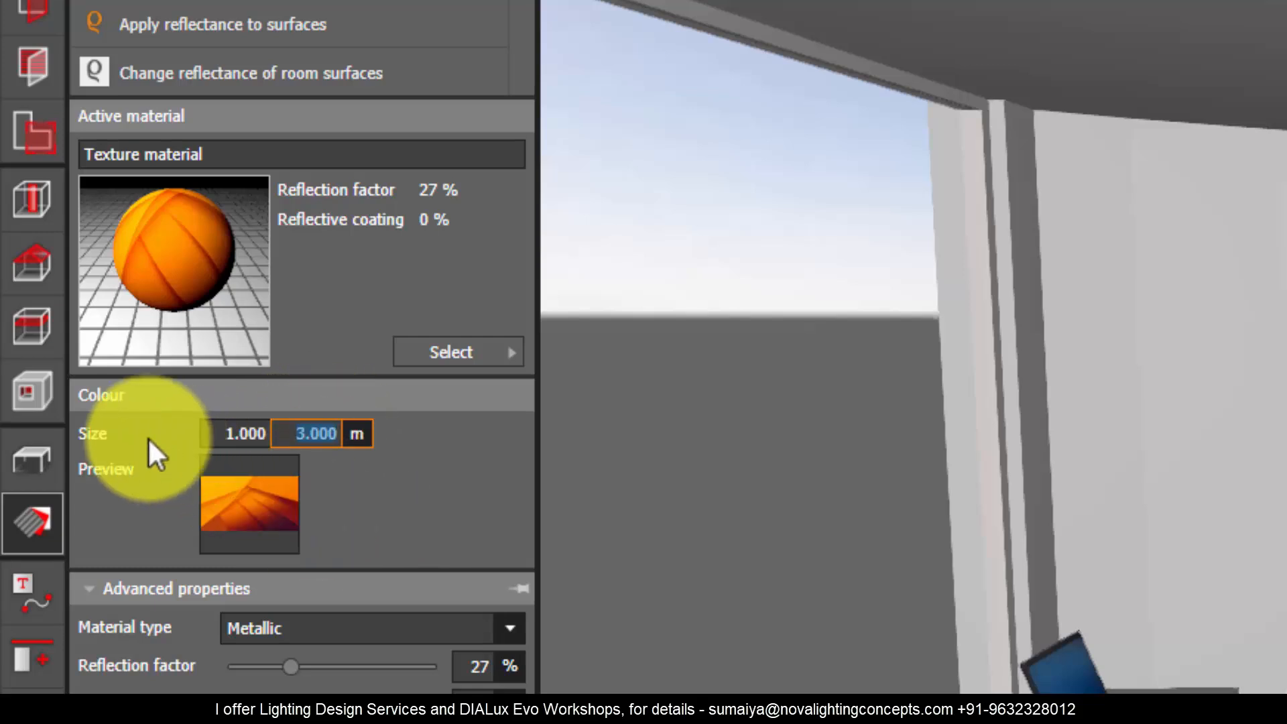
{"action": "left_click", "coordinate": [258, 434]}
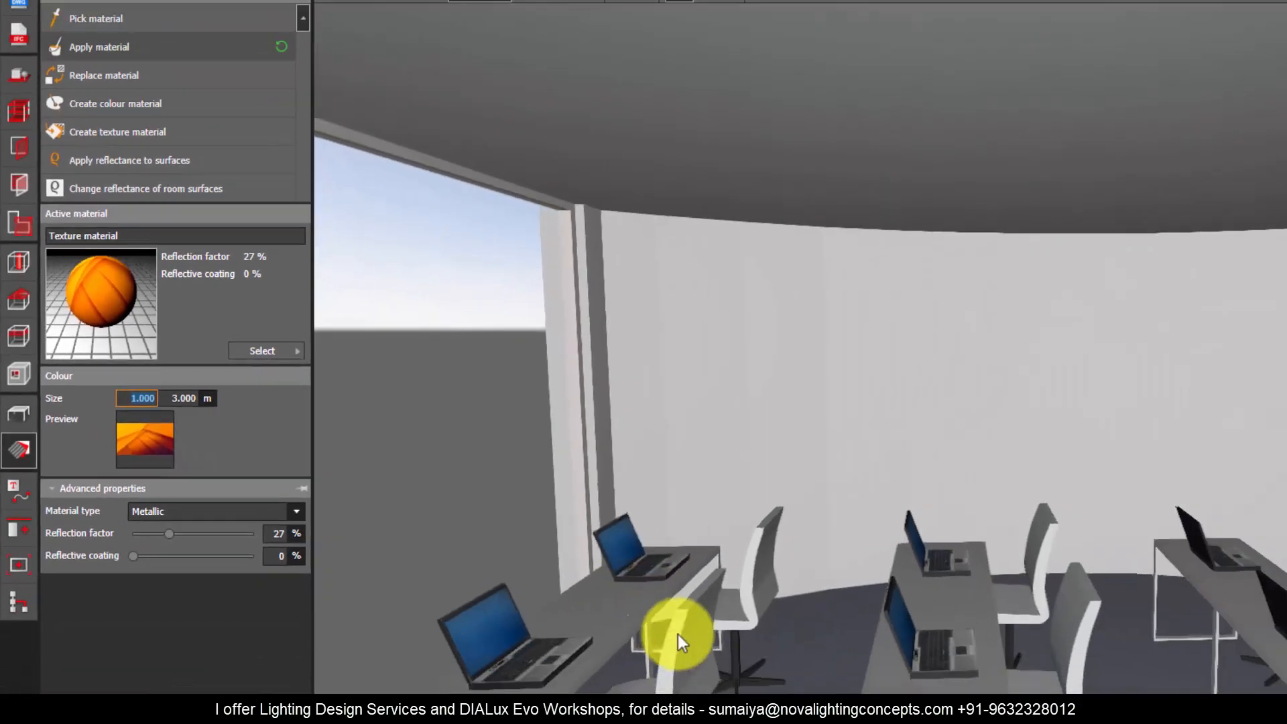
Step: Switch to the Nova 1 drawing in AutoCAD and check the properties of Room 1's inner curved-wall arc for its length
{"action": "right_click_drag", "start_coordinate": [678, 634], "coordinate": [855, 481]}
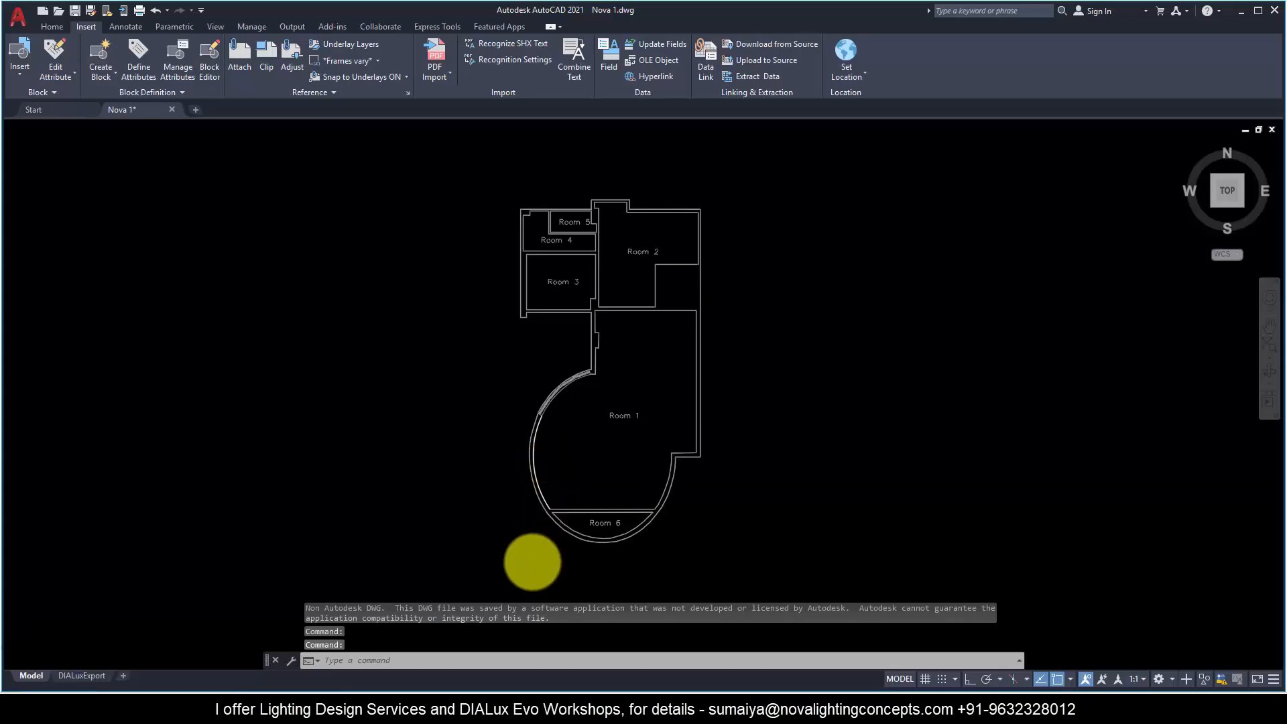
{"action": "scroll", "coordinate": [544, 515], "scroll_direction": "up", "scroll_amount": 4}
{"action": "scroll", "coordinate": [527, 424], "scroll_direction": "up", "scroll_amount": 2}
{"action": "left_click", "coordinate": [519, 425]}
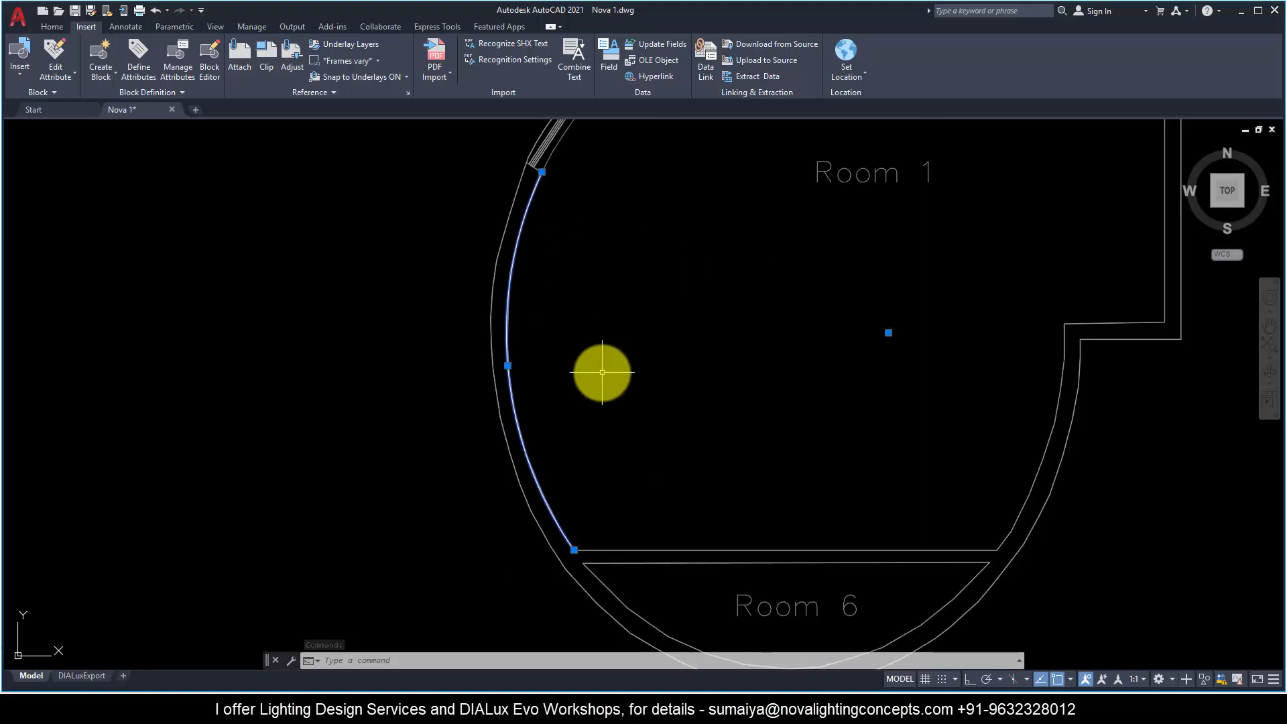
{"action": "key", "text": "Return"}
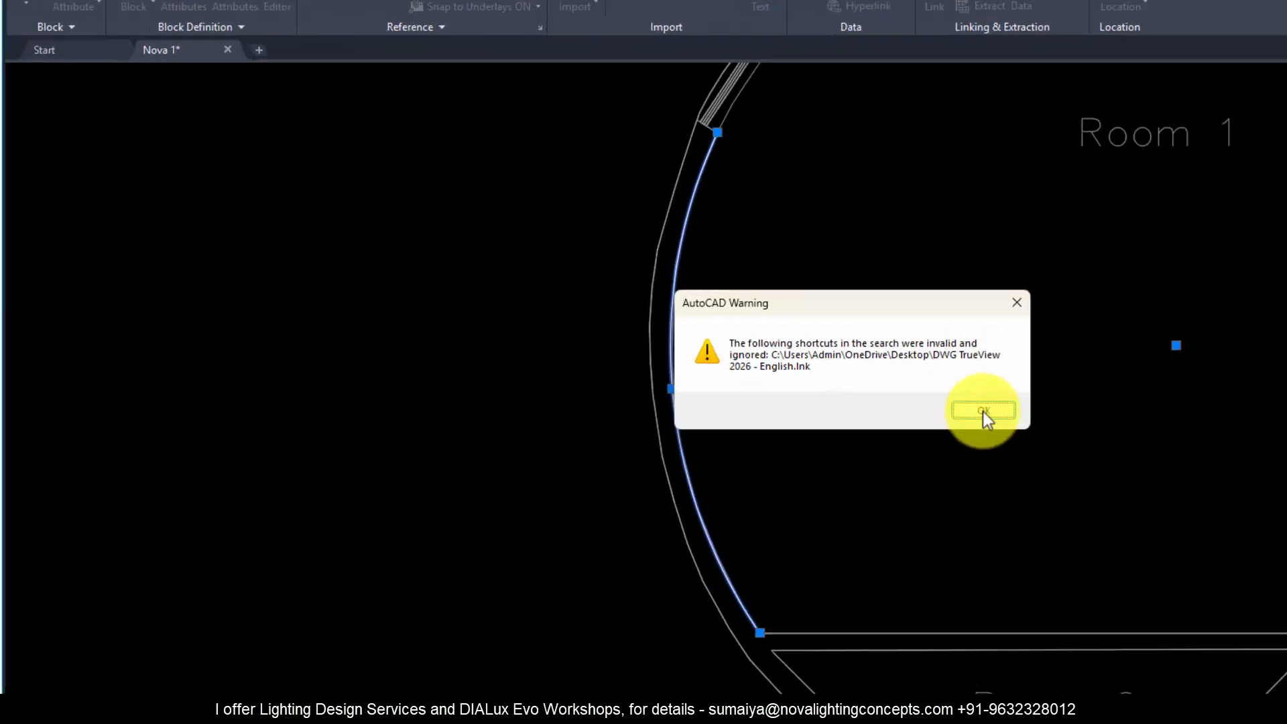
{"action": "left_click", "coordinate": [742, 382]}
{"action": "scroll", "coordinate": [296, 453], "scroll_direction": "down", "scroll_amount": 3}
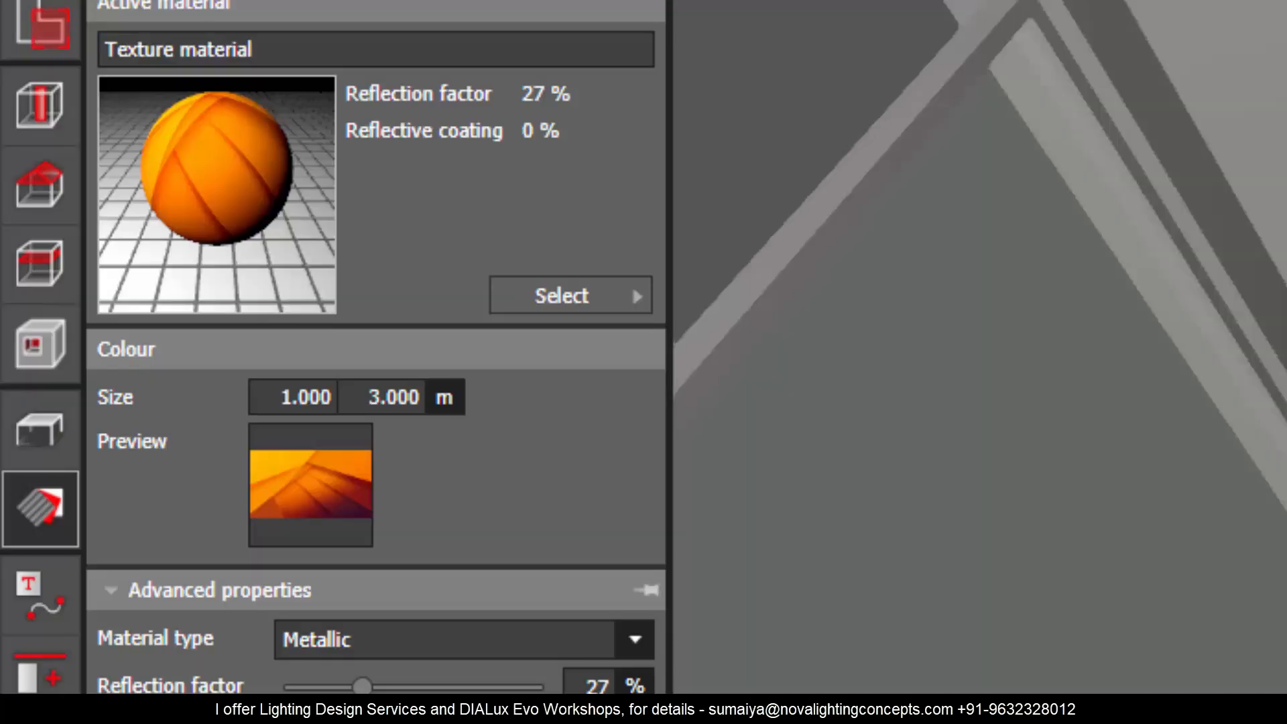
Step: Switch back to DIALux evo and set the texture material's width to 5.7 m
{"action": "left_click", "coordinate": [290, 397]}
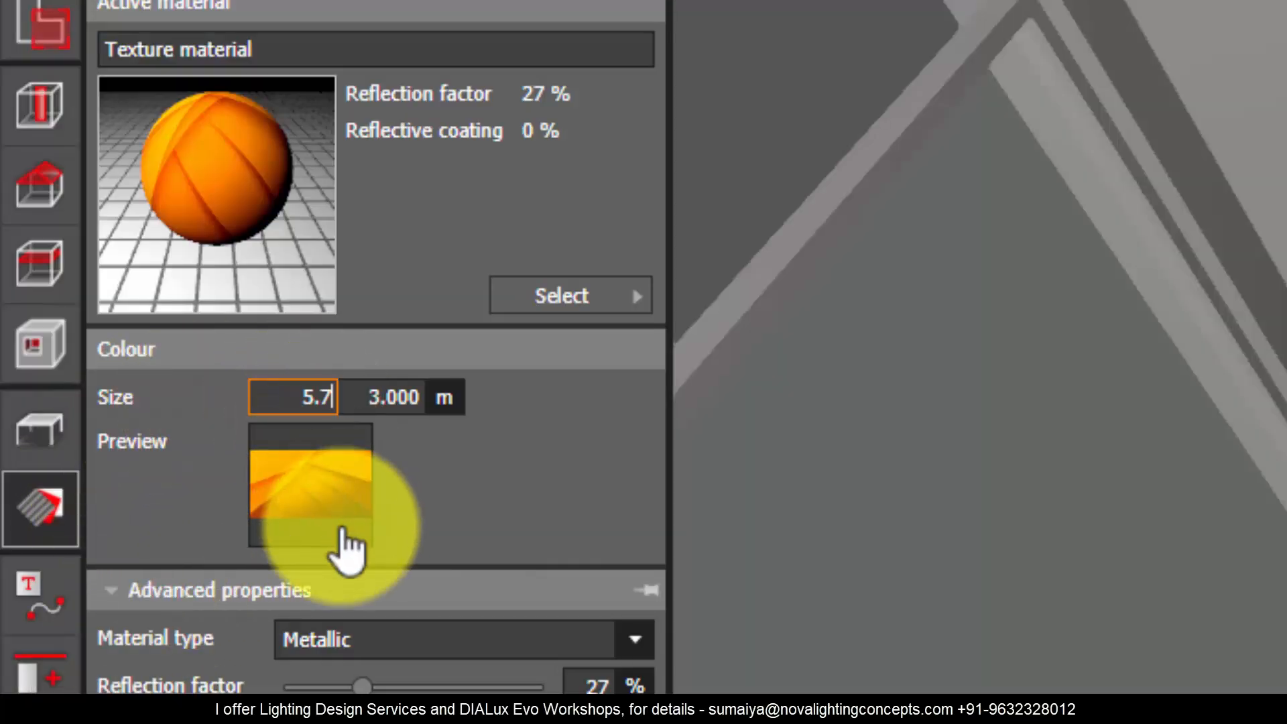
{"action": "type", "text": "5.7"}
{"action": "key", "text": "Return"}
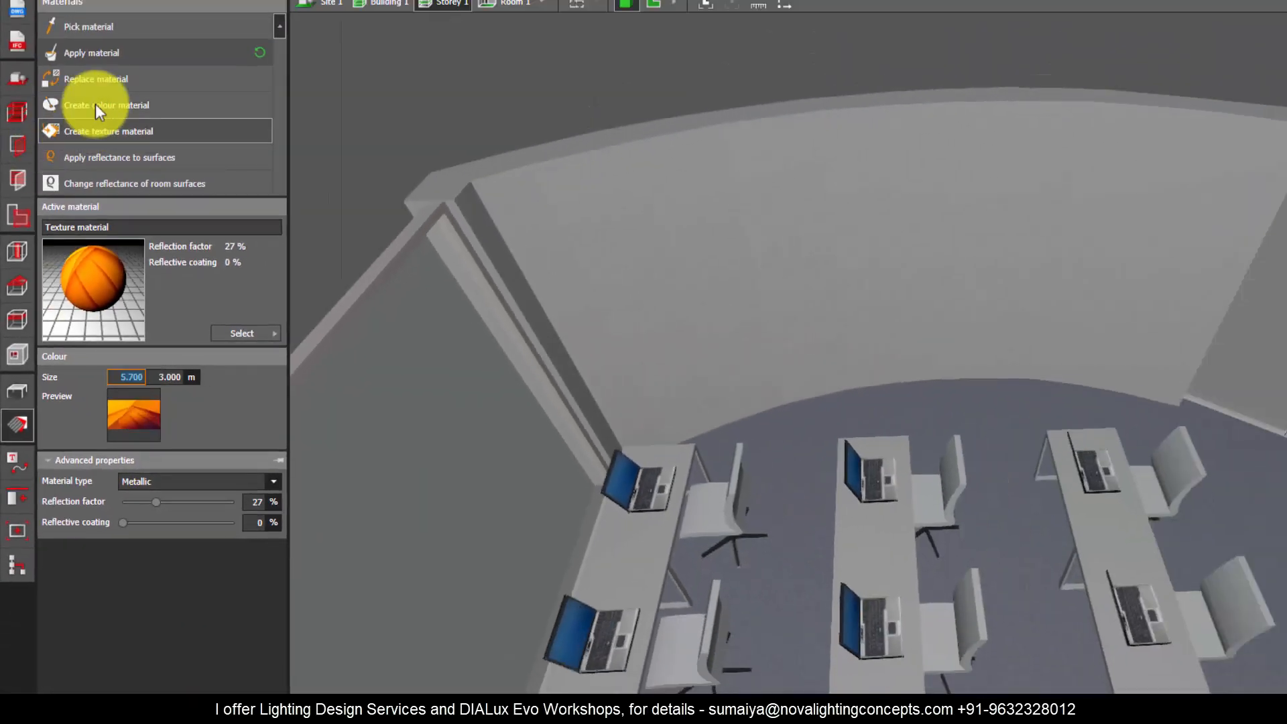
Step: Apply the 5.7 × 3 m texture material to every segment of Room 1's curved wall
{"action": "left_click", "coordinate": [108, 53]}
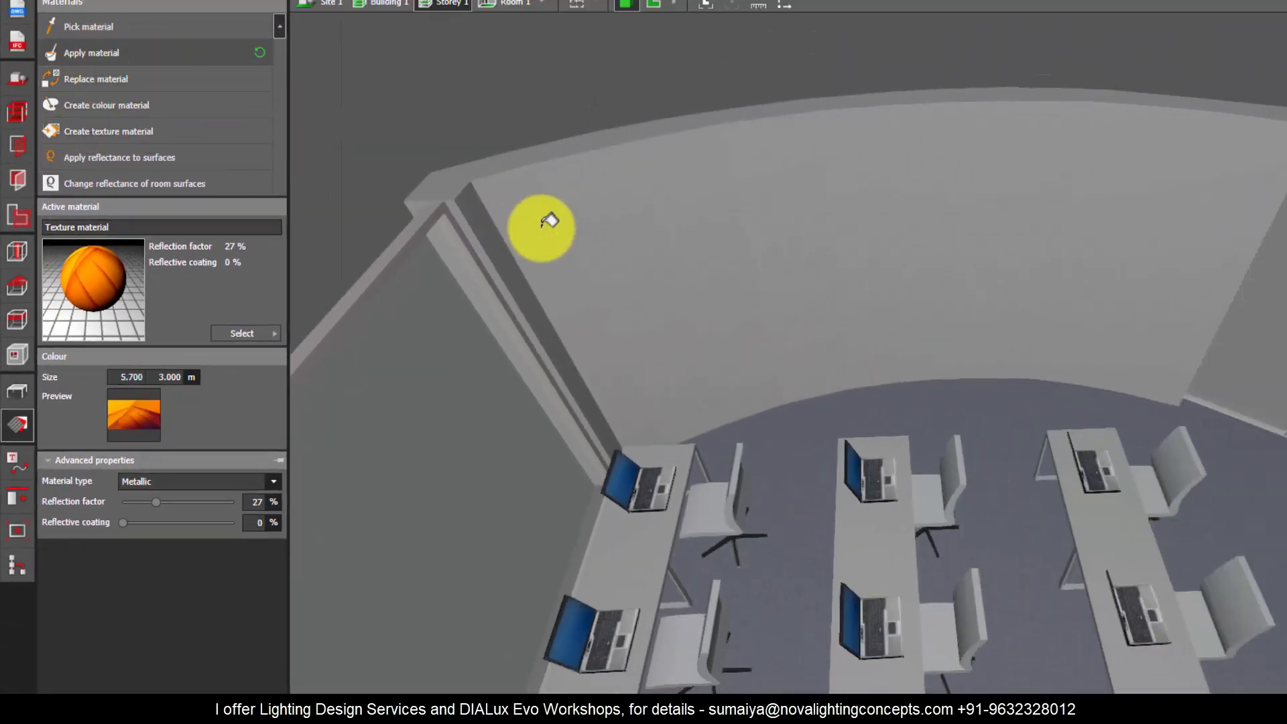
{"action": "left_click", "coordinate": [541, 224]}
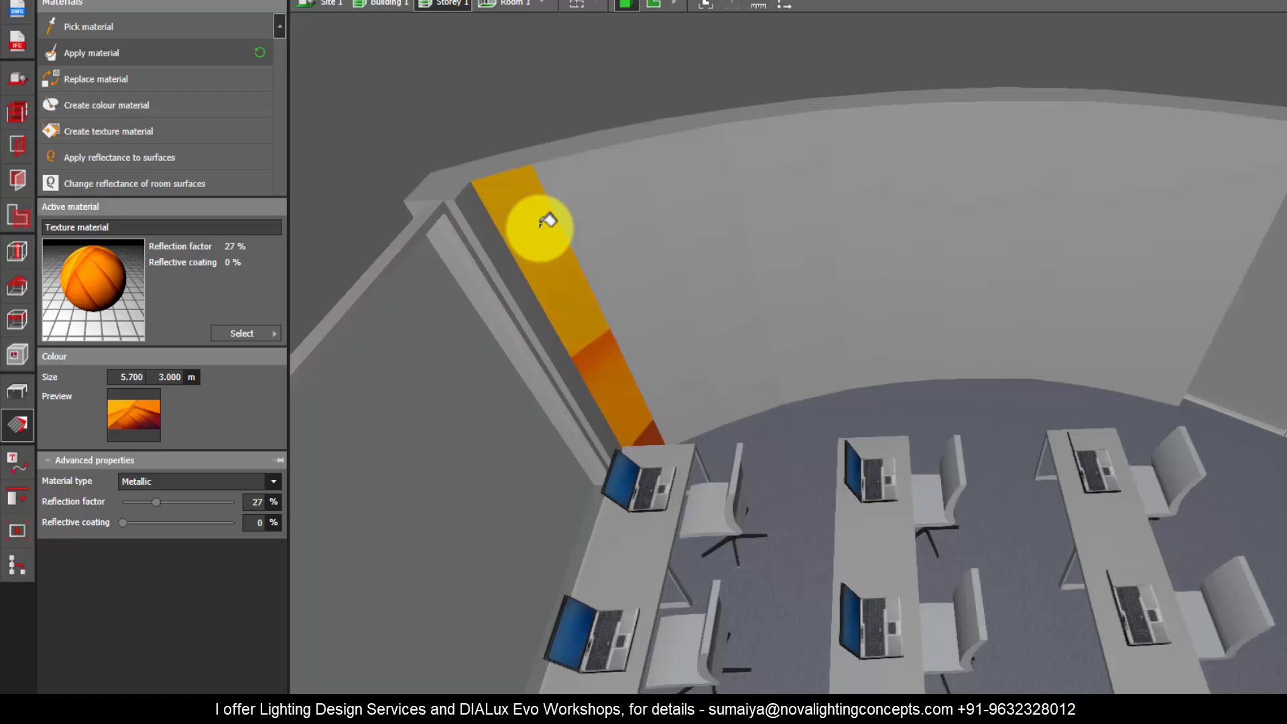
{"action": "mouse_move", "coordinate": [549, 221]}
{"action": "left_mouse_down"}
{"action": "mouse_move", "coordinate": [666, 204]}
{"action": "mouse_move", "coordinate": [945, 201]}
{"action": "mouse_move", "coordinate": [1208, 248]}
{"action": "left_mouse_up"}
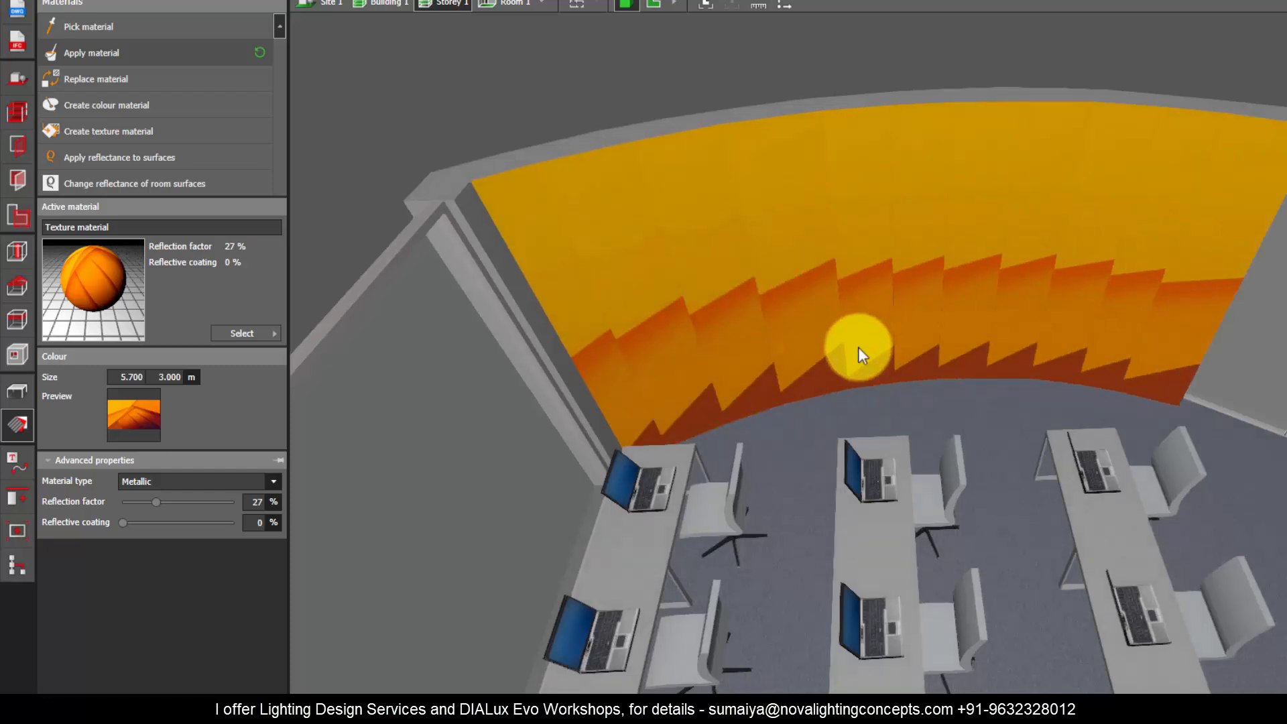
{"action": "right_click_drag", "start_coordinate": [857, 344], "coordinate": [847, 262]}
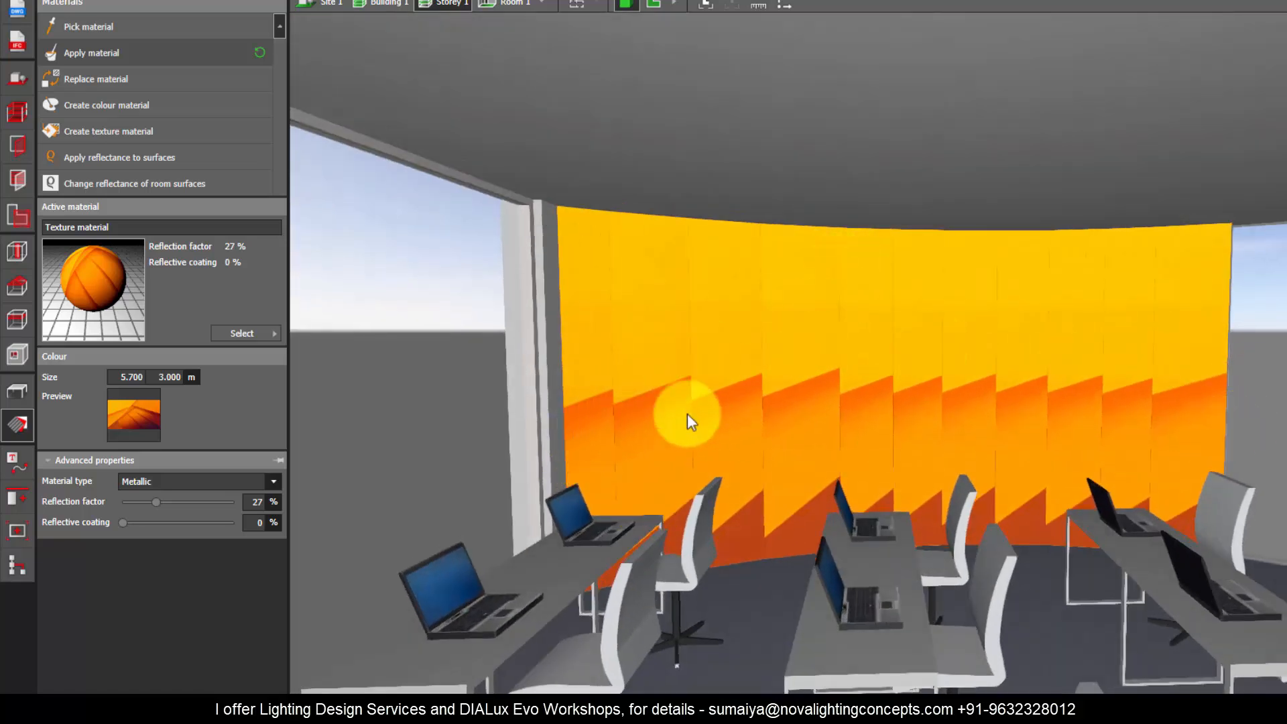
{"action": "right_click_drag", "start_coordinate": [706, 431], "coordinate": [529, 358]}
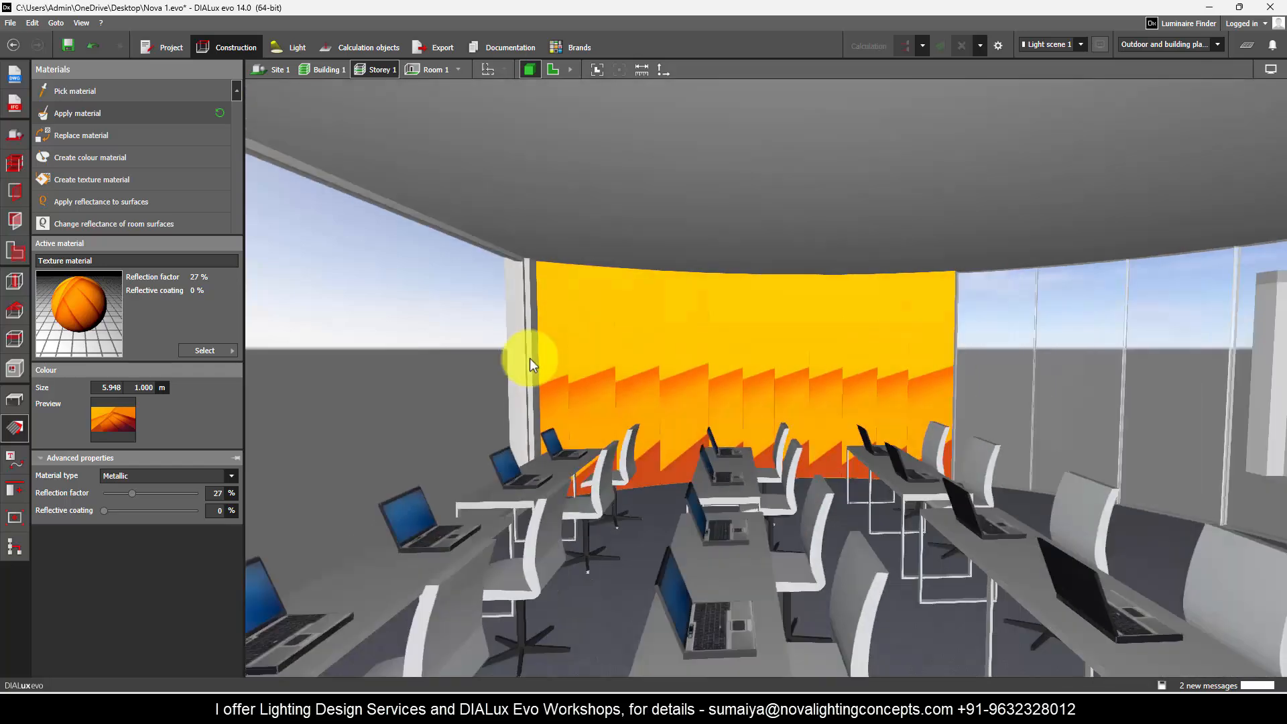
{"action": "scroll", "coordinate": [566, 365], "scroll_direction": "up", "scroll_amount": 5}
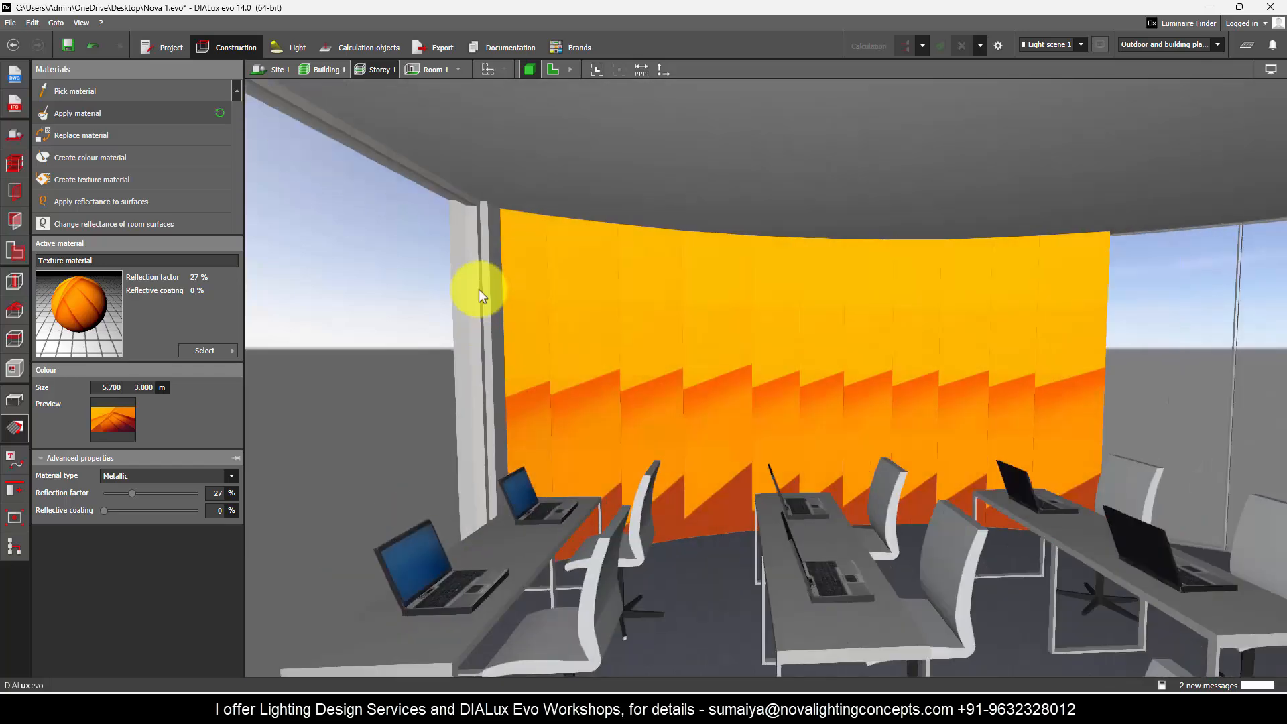
Step: Show the floor plan with the storey construction outline and examine the straight segments that make up Room 1's curved wall
{"action": "left_click", "coordinate": [15, 400]}
{"action": "left_click", "coordinate": [551, 69]}
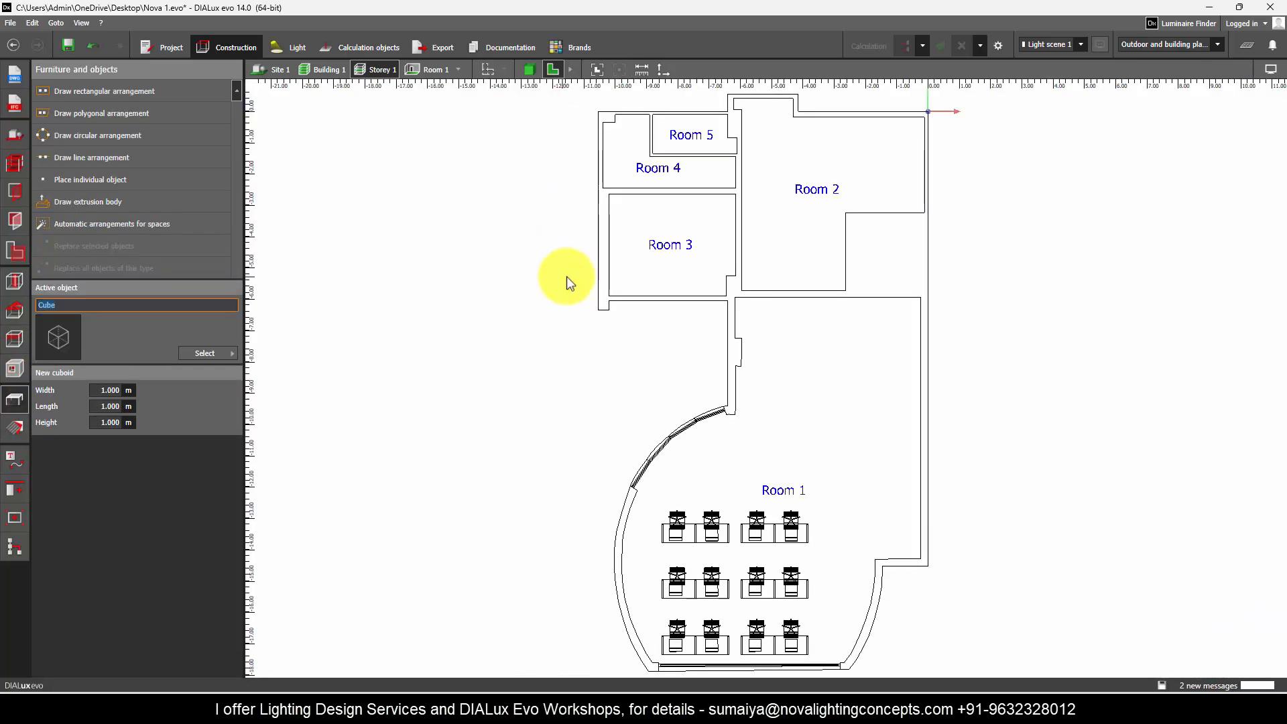
{"action": "scroll", "coordinate": [615, 600], "scroll_direction": "up", "scroll_amount": 6}
{"action": "scroll", "coordinate": [616, 307], "scroll_direction": "down", "scroll_amount": 3}
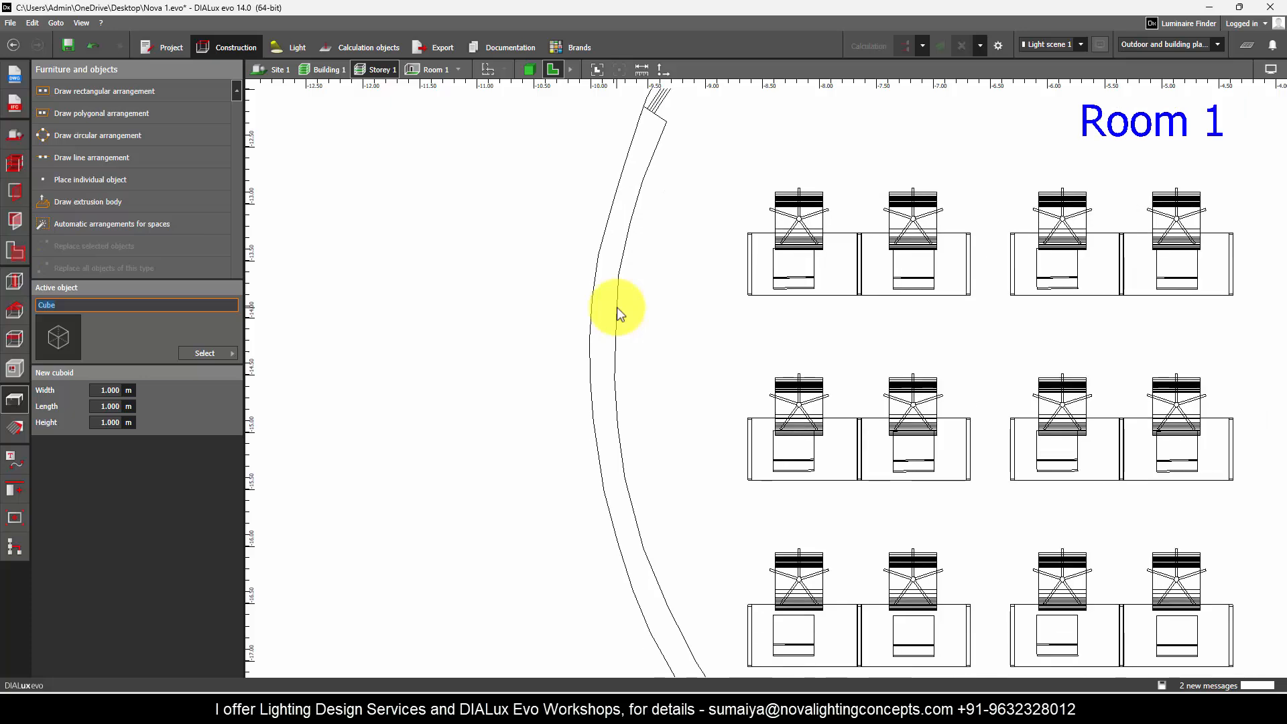
{"action": "left_click", "coordinate": [12, 166]}
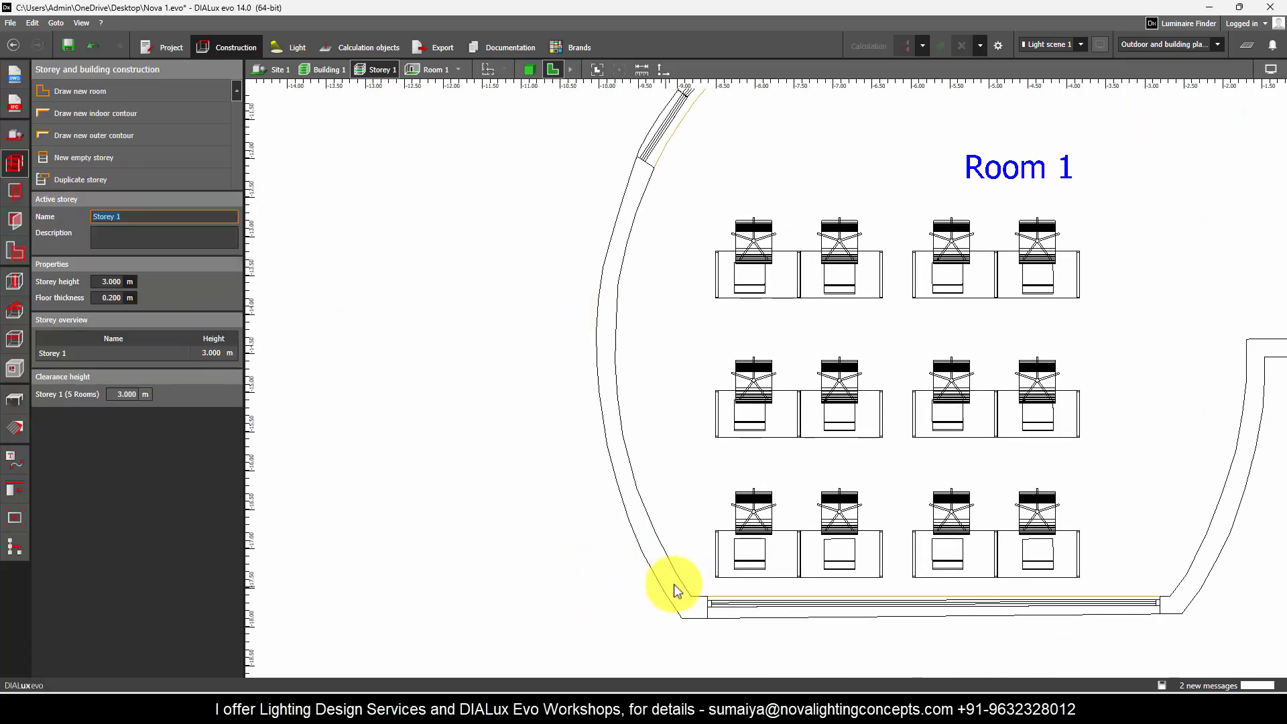
{"action": "left_click", "coordinate": [660, 594]}
{"action": "scroll", "coordinate": [674, 587], "scroll_direction": "up", "scroll_amount": 5}
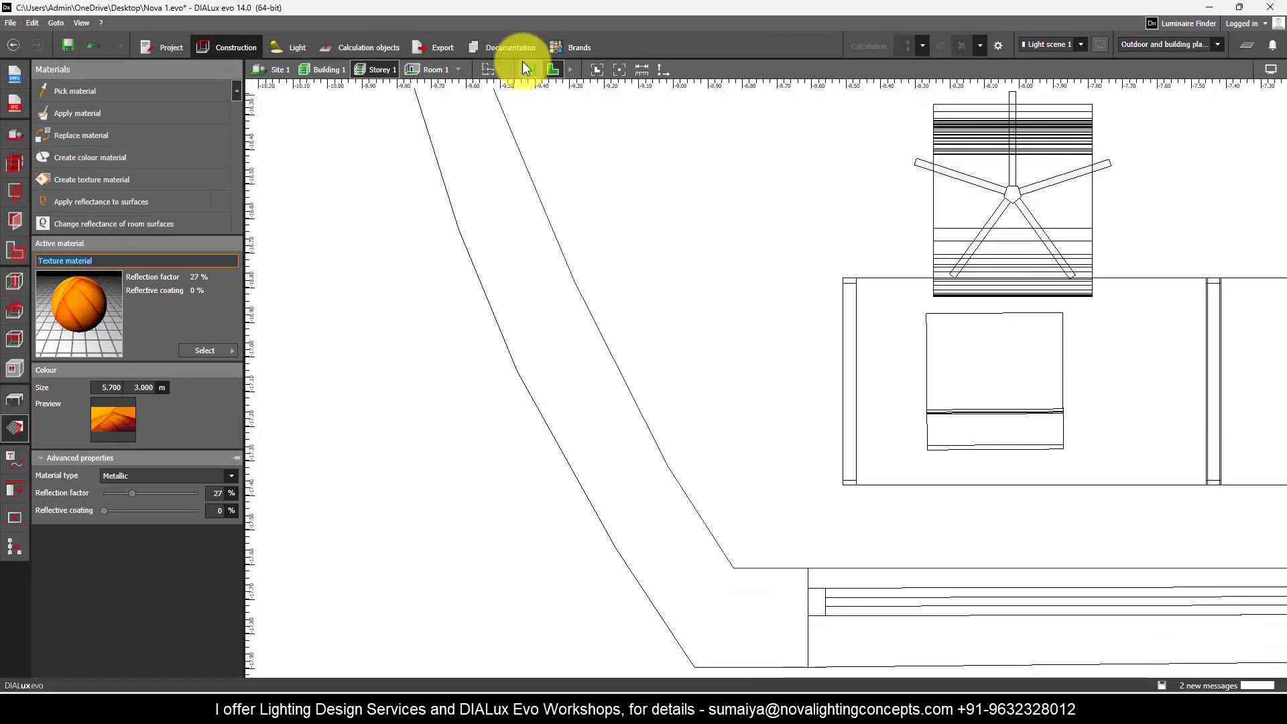
Step: Return to the 3D view and inspect the texture's positioning frame on the first curved-wall segment
{"action": "left_click", "coordinate": [530, 69]}
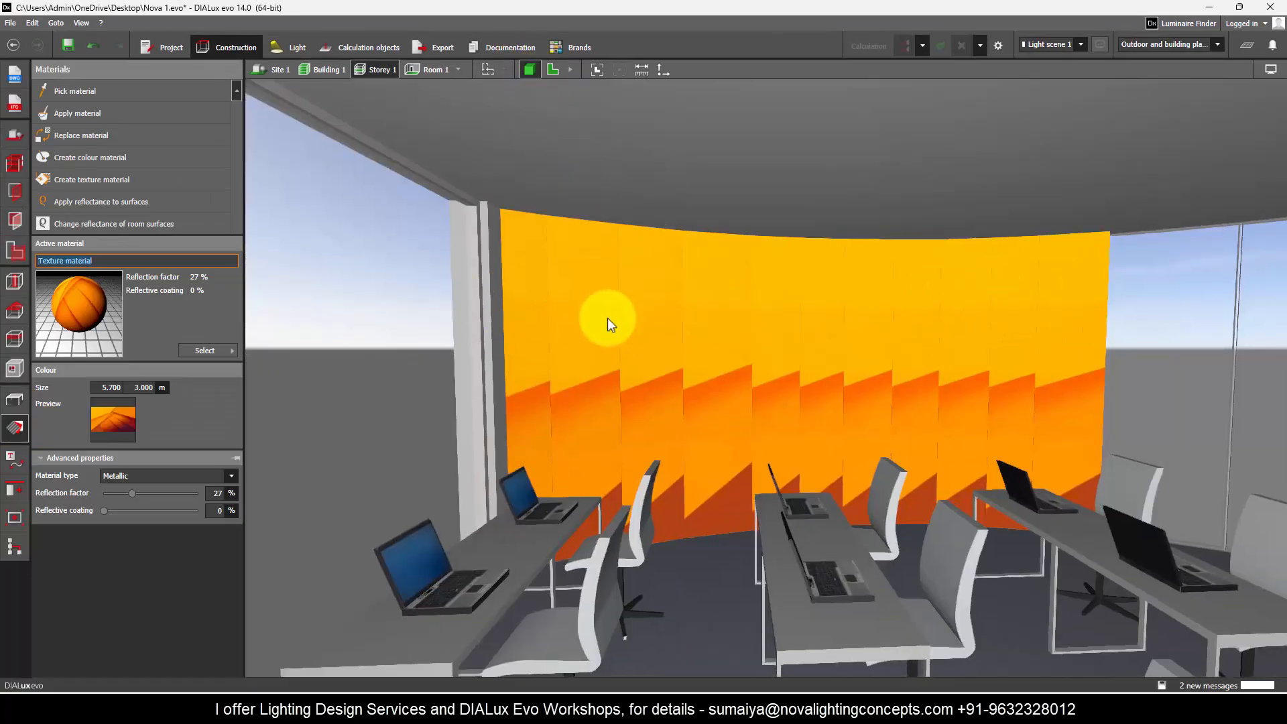
{"action": "left_click", "coordinate": [522, 396]}
{"action": "scroll", "coordinate": [506, 590], "scroll_direction": "up", "scroll_amount": 3}
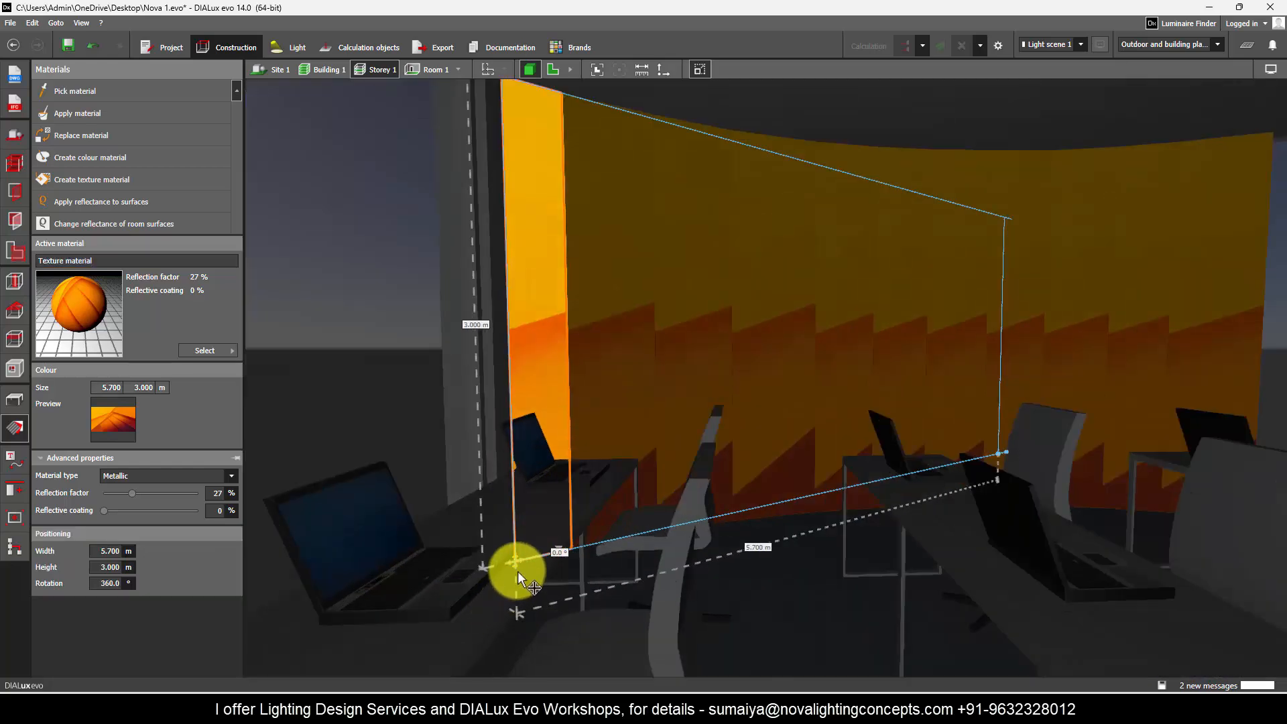
{"action": "key", "text": "Escape"}
{"action": "scroll", "coordinate": [576, 317], "scroll_direction": "down", "scroll_amount": 4}
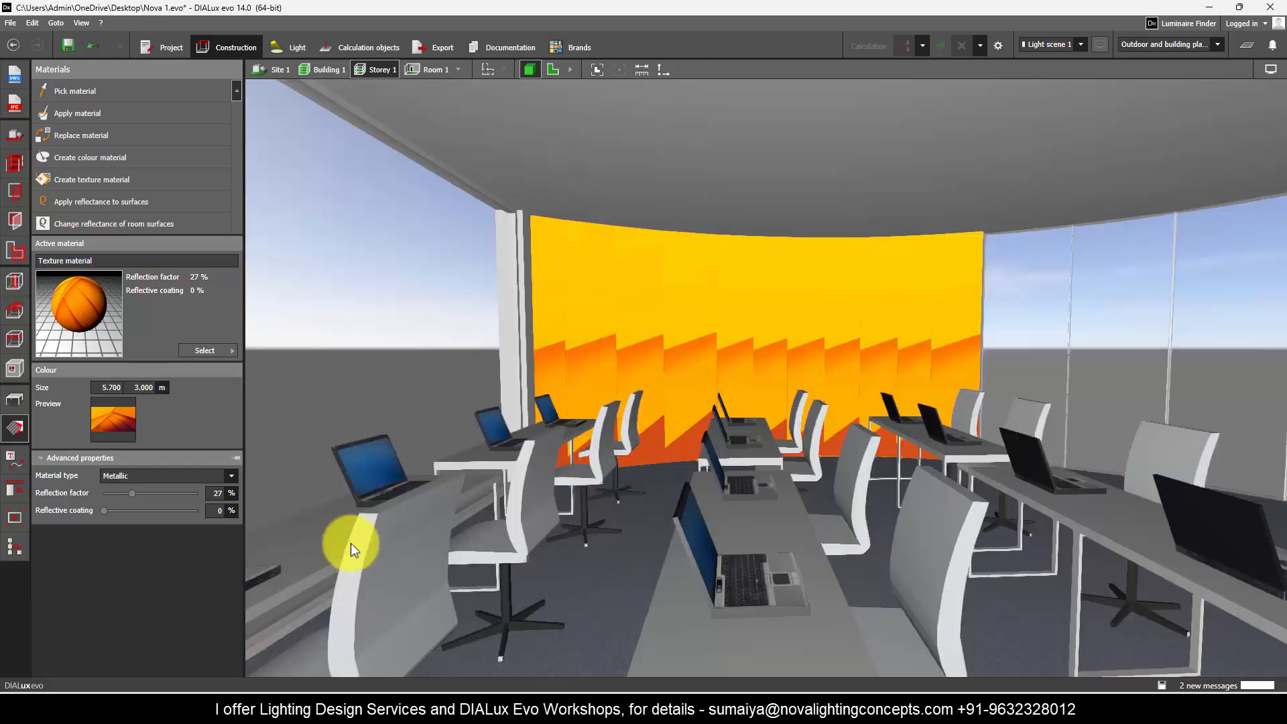
Step: Hide all furniture and objects of Storey 1 so the curved wall is unobstructed
{"action": "left_click", "coordinate": [14, 404]}
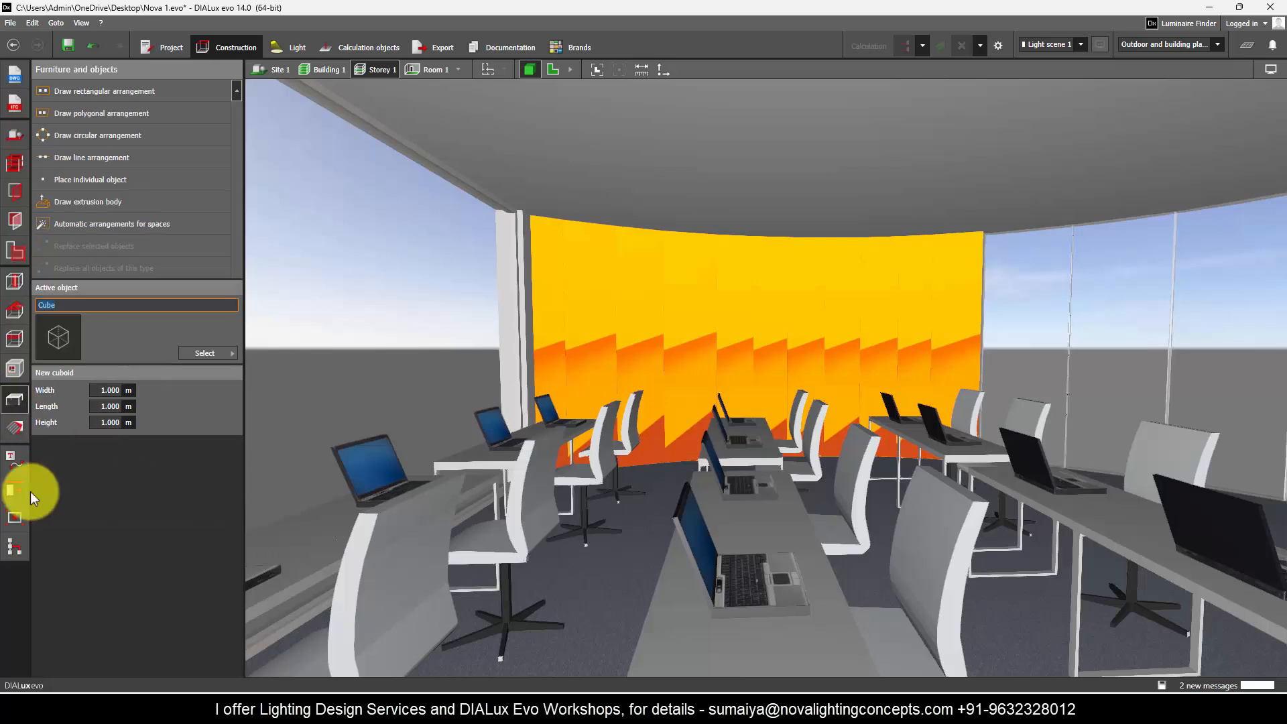
{"action": "left_click", "coordinate": [12, 546]}
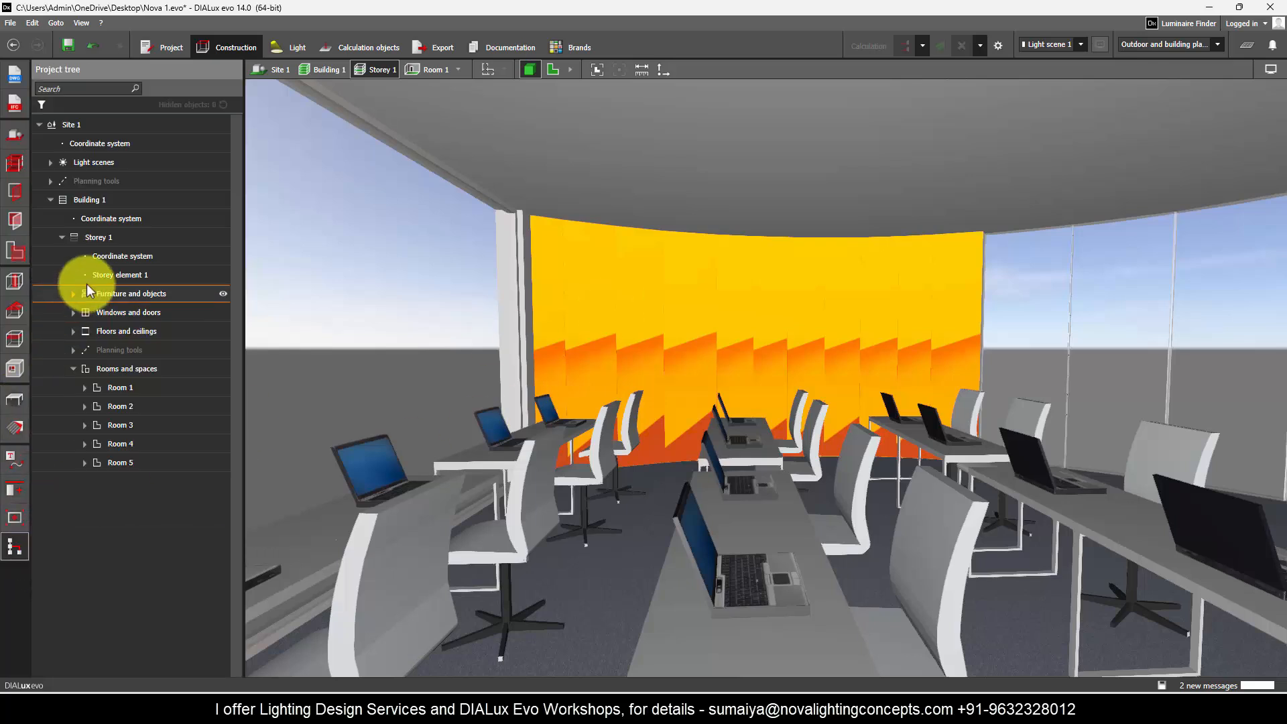
{"action": "left_click", "coordinate": [224, 293]}
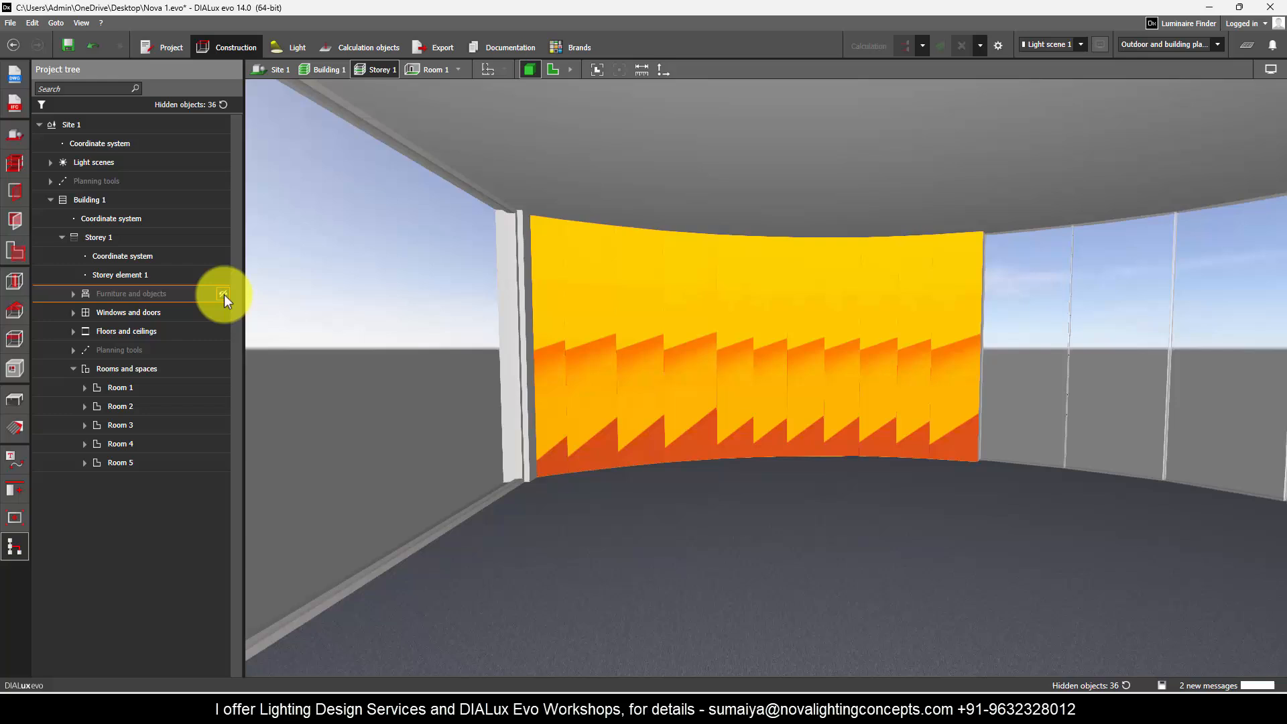
Step: Using the first segment's texture position as reference, move the second segment's texture origin to the curved wall's lower starting corner
{"action": "left_click", "coordinate": [15, 427]}
{"action": "scroll", "coordinate": [412, 309], "scroll_direction": "up", "scroll_amount": 5}
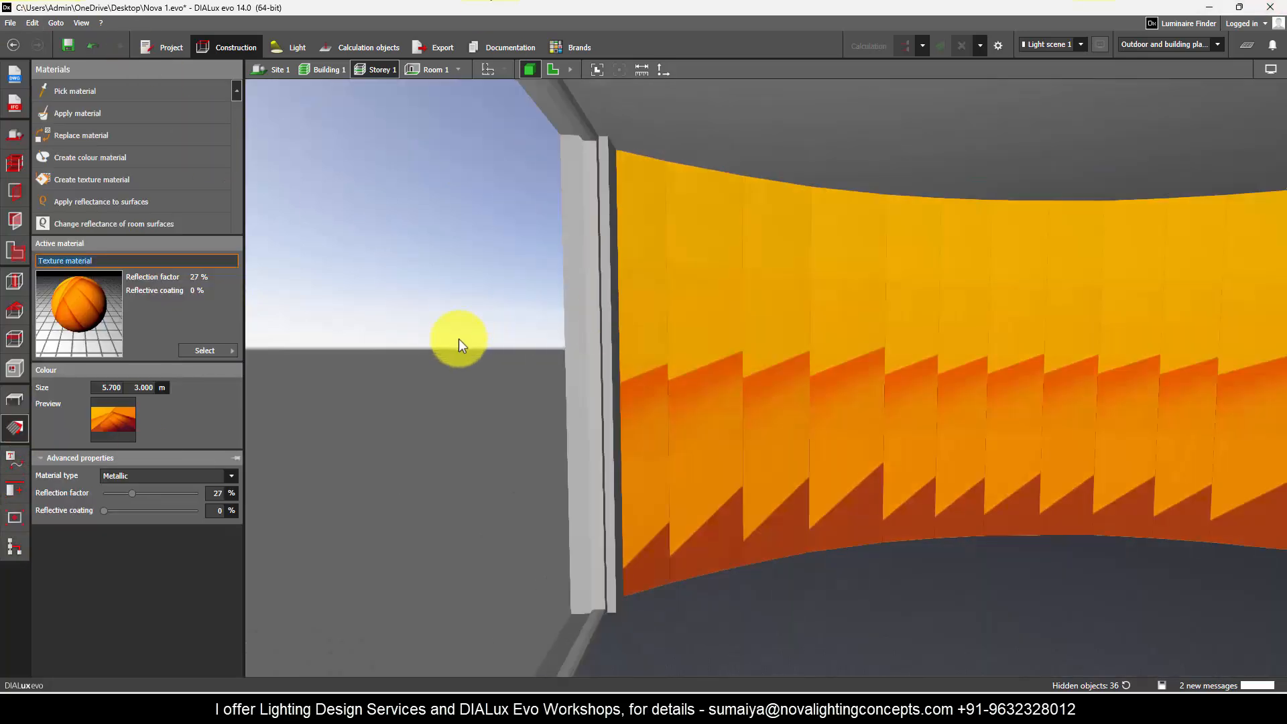
{"action": "scroll", "coordinate": [458, 339], "scroll_direction": "down", "scroll_amount": 3}
{"action": "scroll", "coordinate": [857, 367], "scroll_direction": "up", "scroll_amount": 4}
{"action": "left_click", "coordinate": [505, 352]}
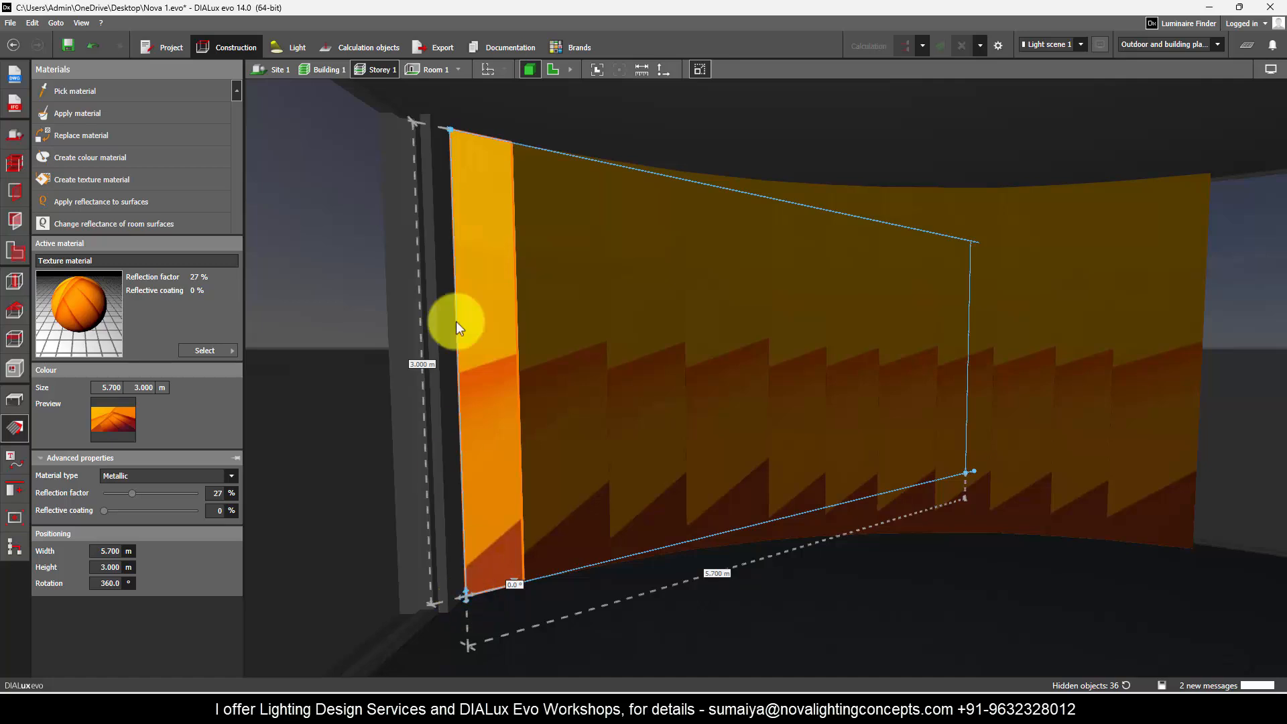
{"action": "left_click", "coordinate": [546, 408]}
{"action": "left_click", "coordinate": [559, 392]}
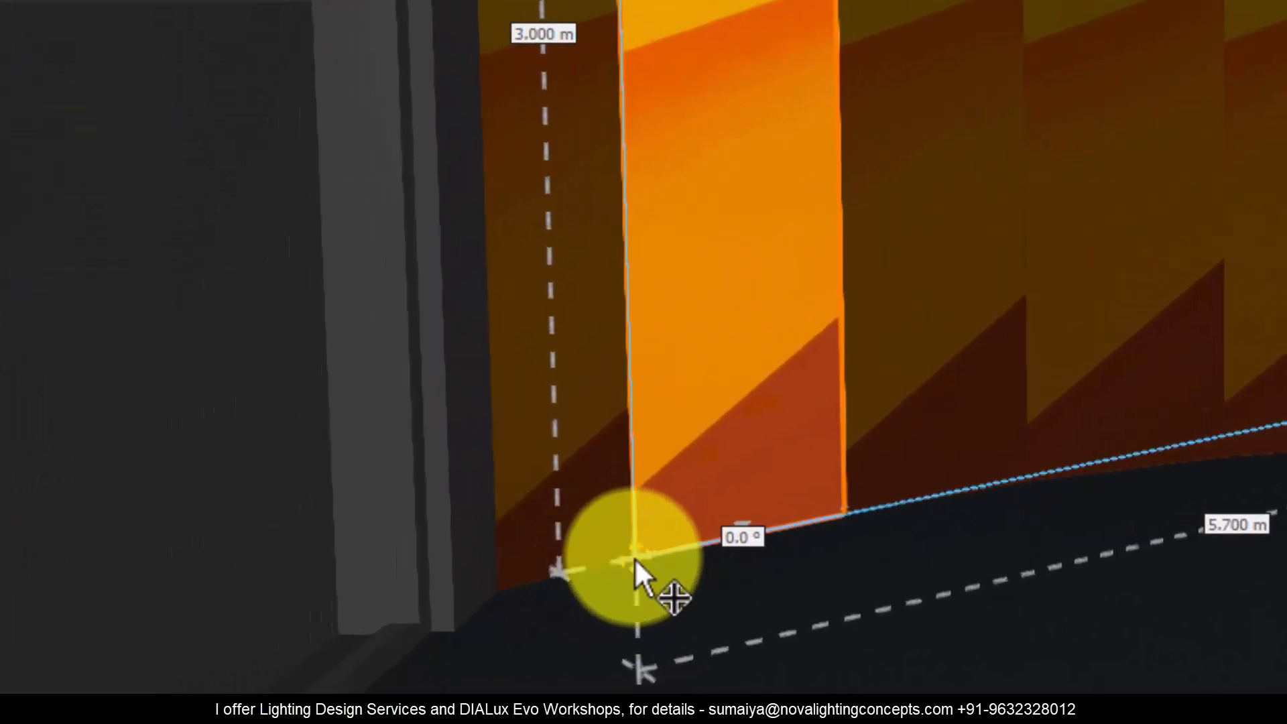
{"action": "left_click_drag", "start_coordinate": [634, 557], "coordinate": [517, 591]}
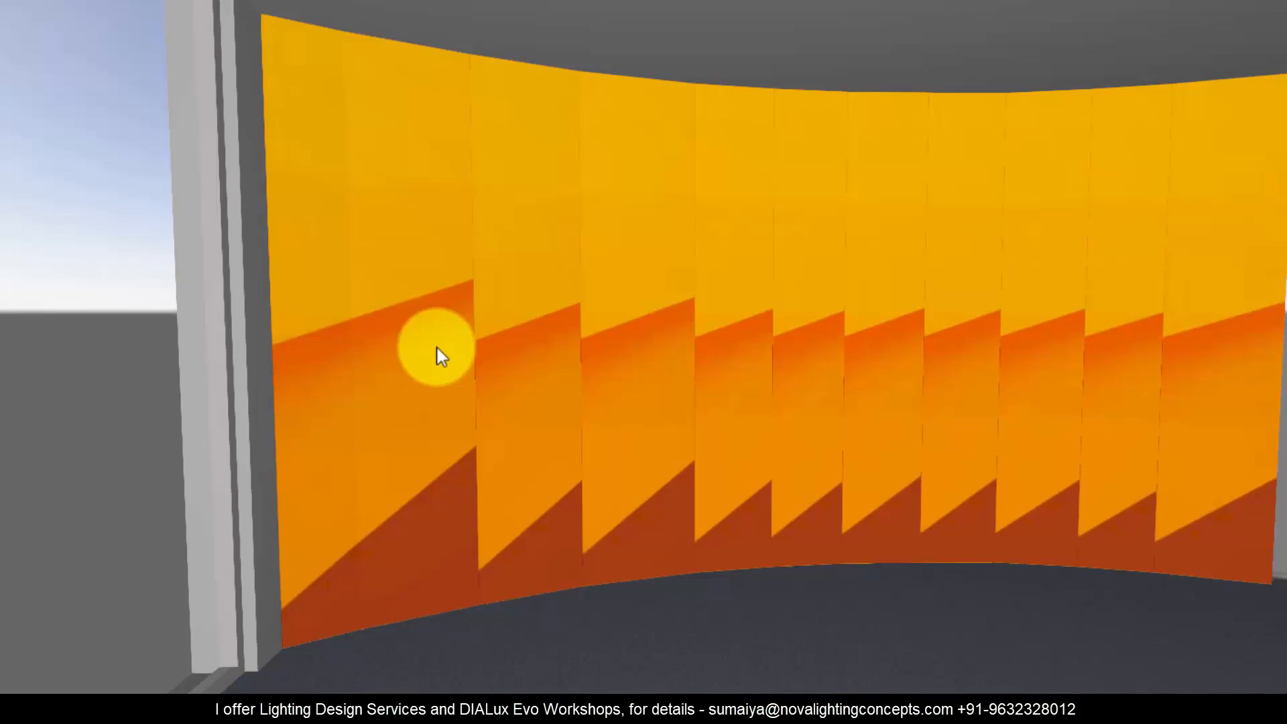
Step: Move the texture origin of the third curved-wall segment to the wall's lower starting corner
{"action": "left_click", "coordinate": [513, 518]}
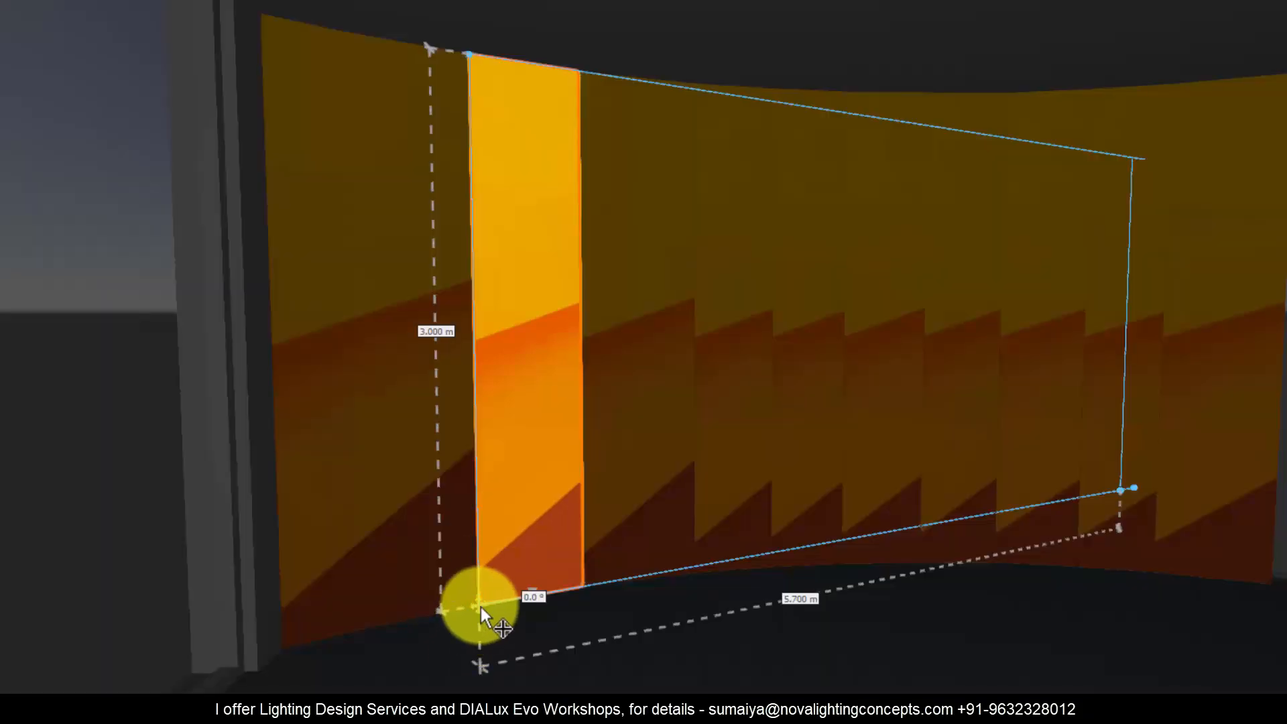
{"action": "left_click_drag", "start_coordinate": [381, 629], "coordinate": [266, 647]}
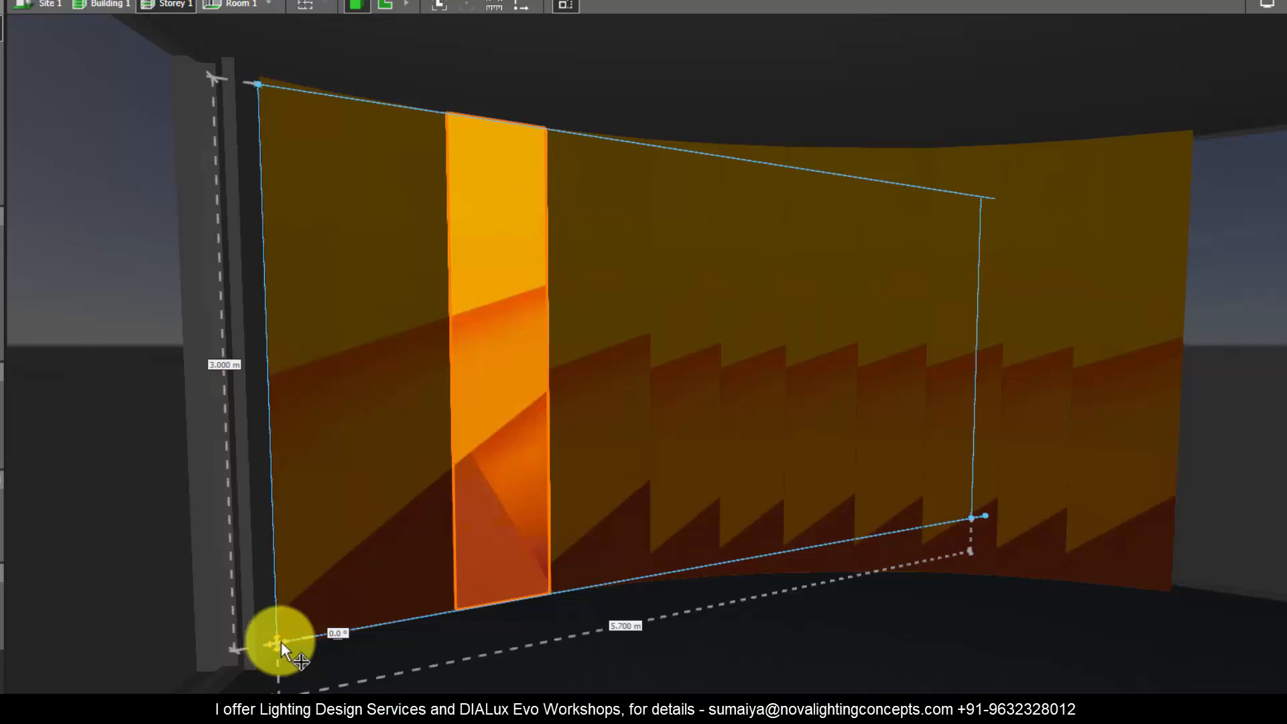
{"action": "key", "text": "Escape"}
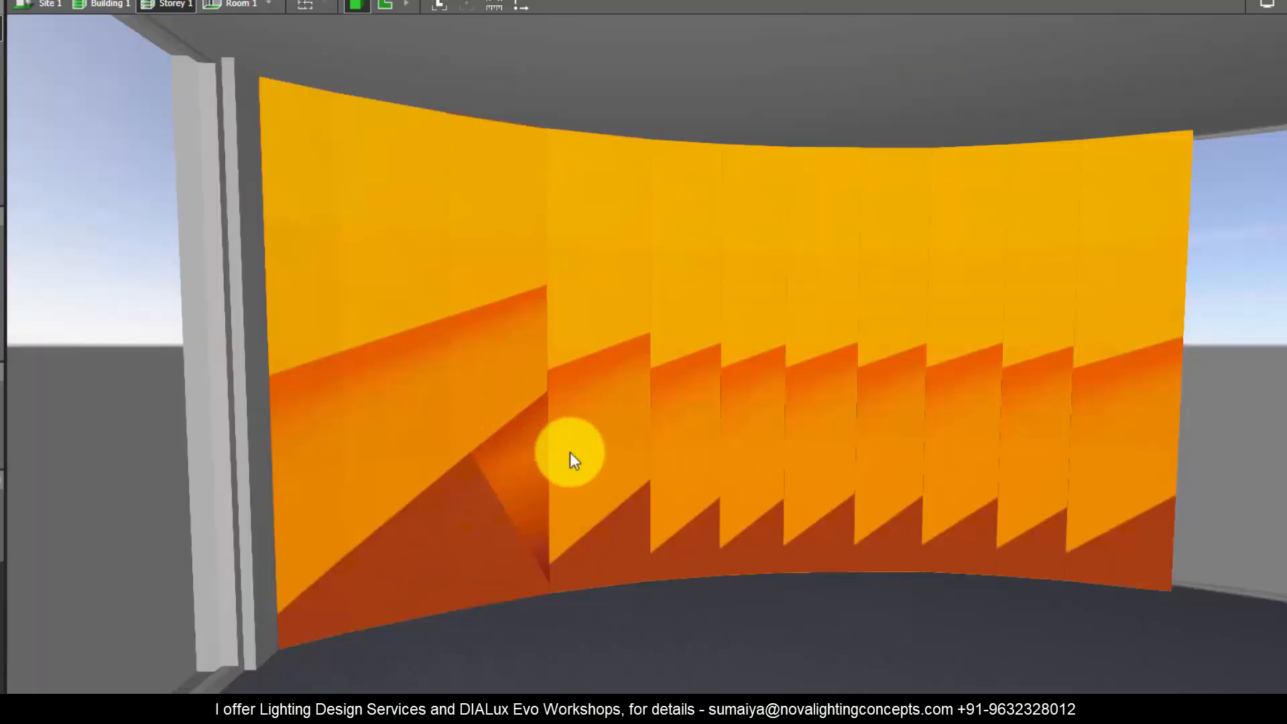
Step: Move the fourth segment's texture origin towards the wall's starting corner and fine-tune it until the pattern continues from the third segment
{"action": "left_click", "coordinate": [590, 451]}
{"action": "left_click_drag", "start_coordinate": [553, 595], "coordinate": [283, 631]}
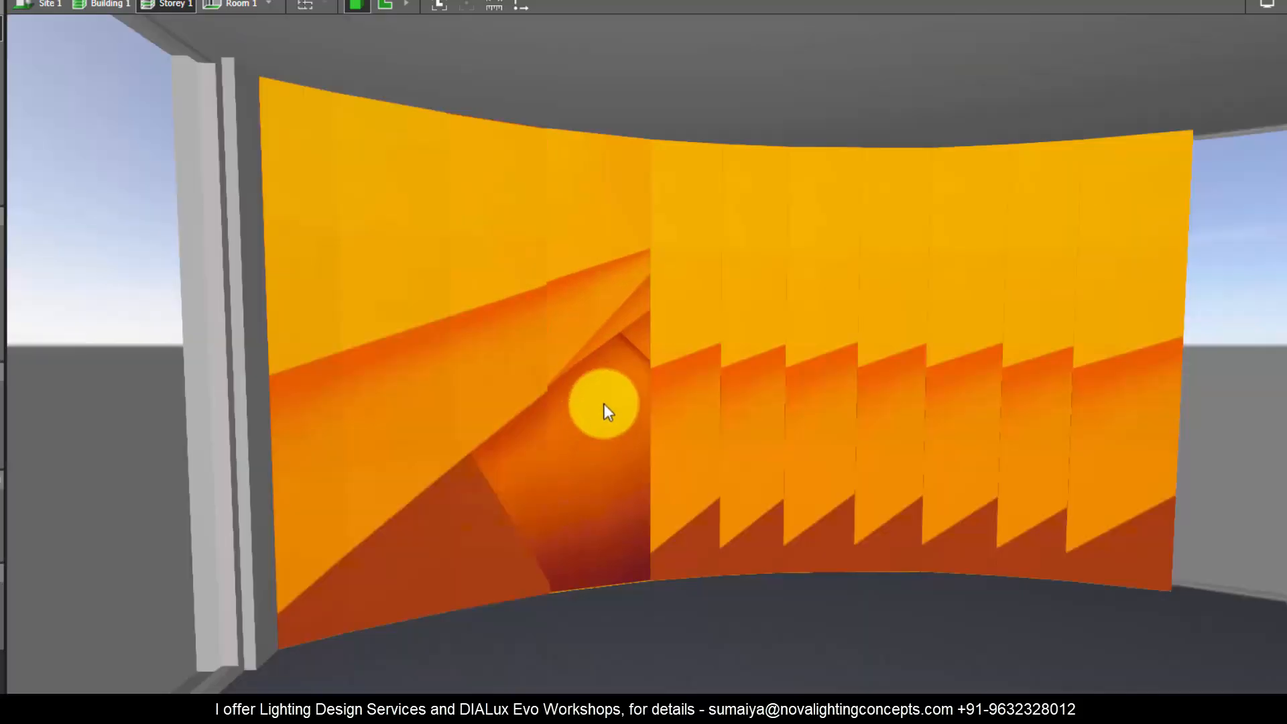
{"action": "left_click", "coordinate": [599, 448]}
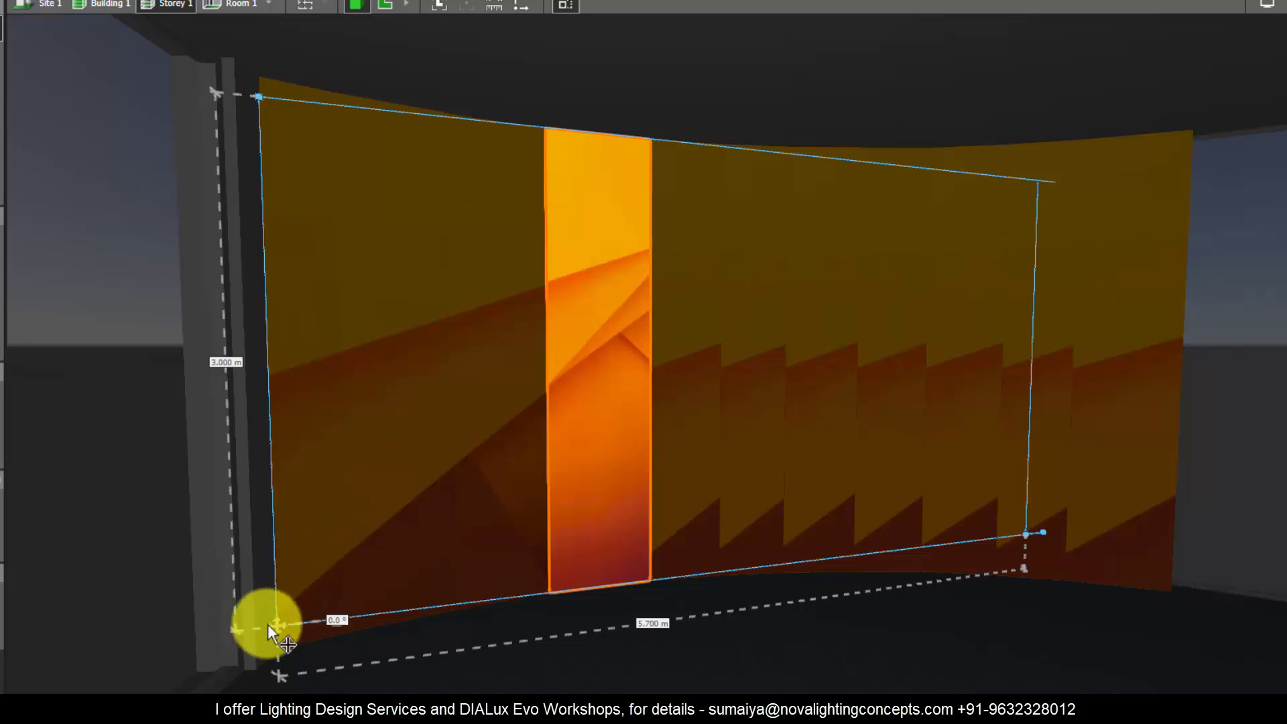
{"action": "left_click_drag", "start_coordinate": [275, 625], "coordinate": [275, 628]}
{"action": "left_click", "coordinate": [626, 408]}
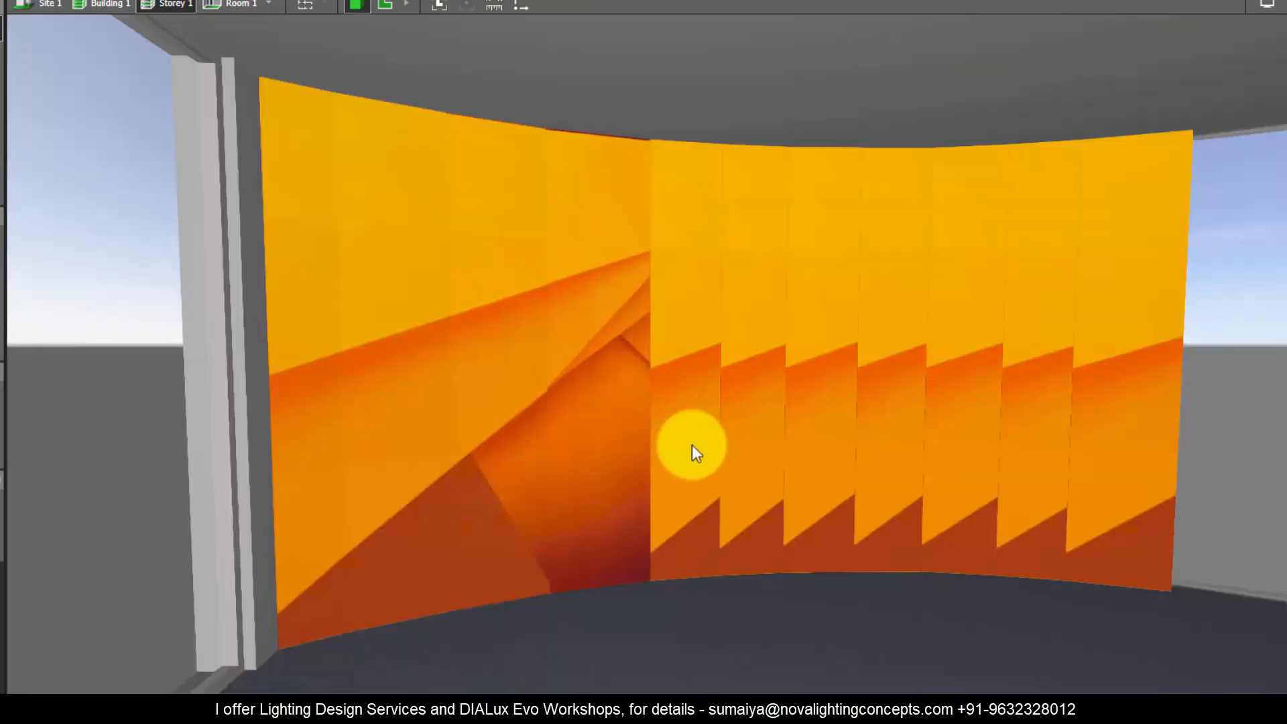
Step: Shift the fifth segment's texture origin towards the wall's starting corner so its pattern lines up with the fourth segment
{"action": "left_click", "coordinate": [666, 449]}
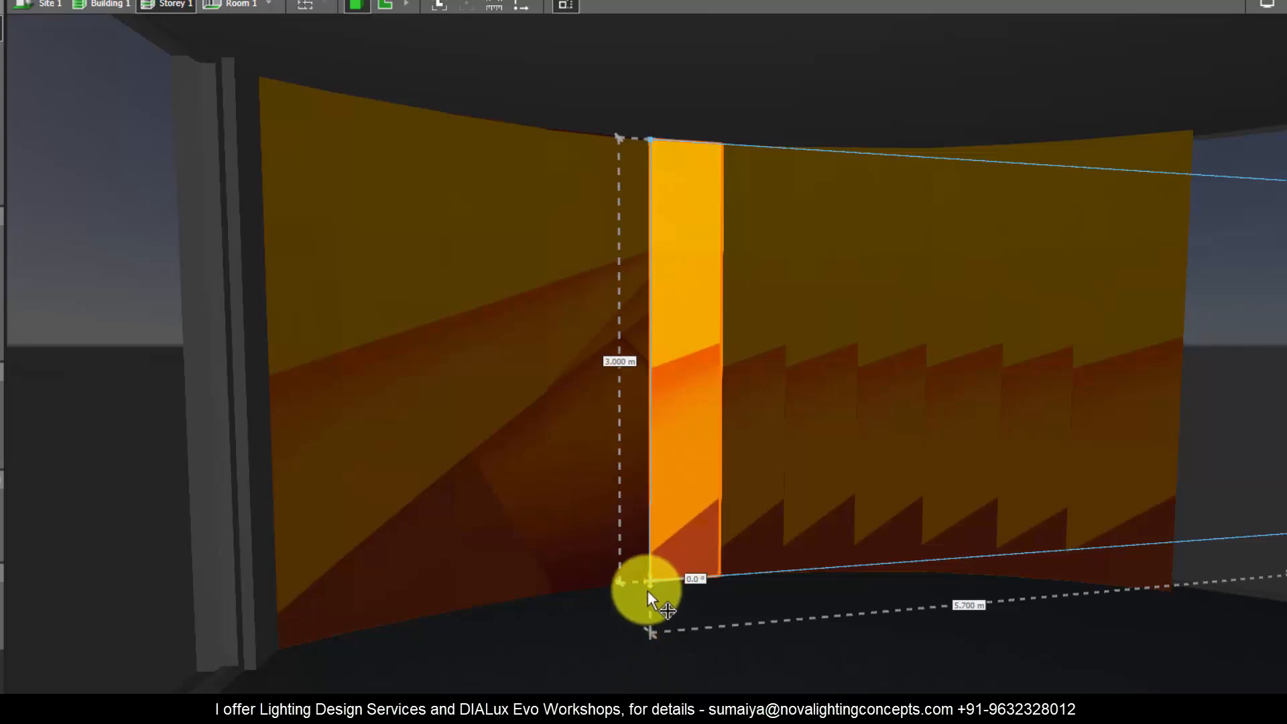
{"action": "left_click_drag", "start_coordinate": [648, 590], "coordinate": [279, 621]}
{"action": "left_click_drag", "start_coordinate": [612, 445], "coordinate": [655, 449]}
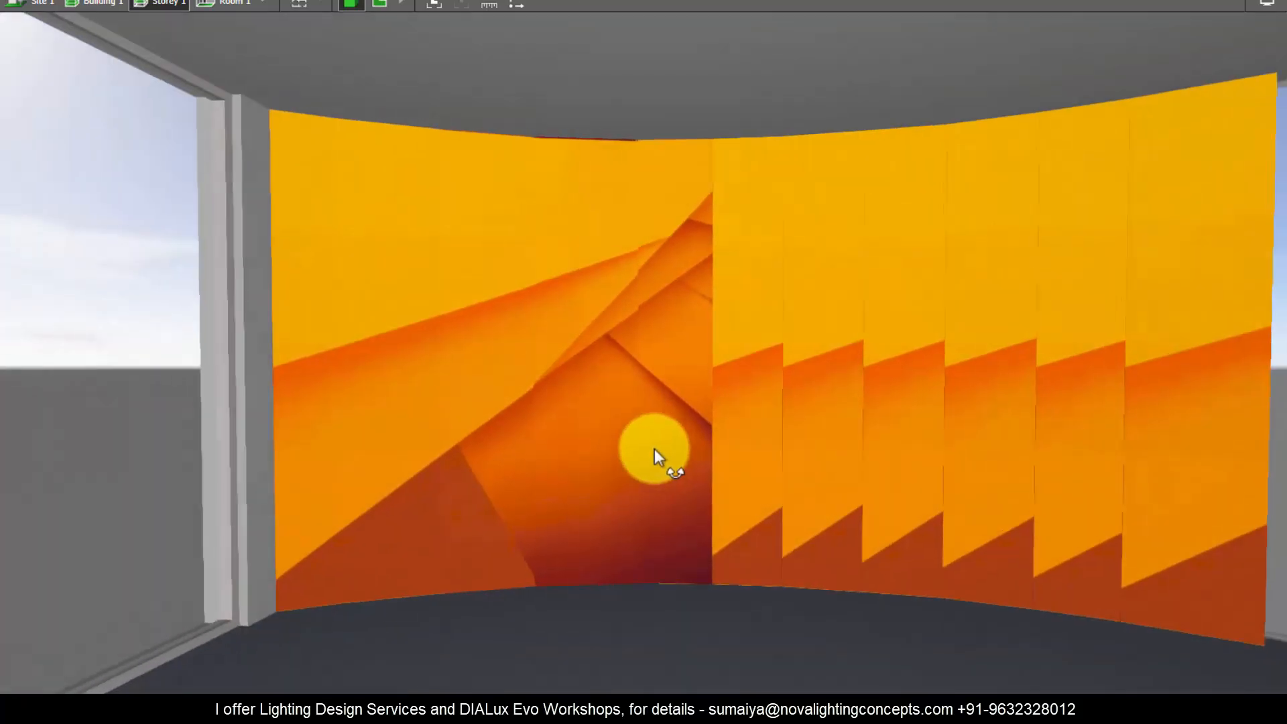
{"action": "left_click_drag", "start_coordinate": [287, 595], "coordinate": [282, 593]}
{"action": "scroll", "coordinate": [799, 477], "scroll_direction": "down", "scroll_amount": 2}
Step: Reposition the sixth segment's texture origin near the wall's starting corner, matching its pattern to the fifth segment
{"action": "left_click", "coordinate": [678, 398]}
{"action": "right_click_drag", "start_coordinate": [678, 398], "coordinate": [724, 402]}
{"action": "left_click_drag", "start_coordinate": [666, 567], "coordinate": [263, 569]}
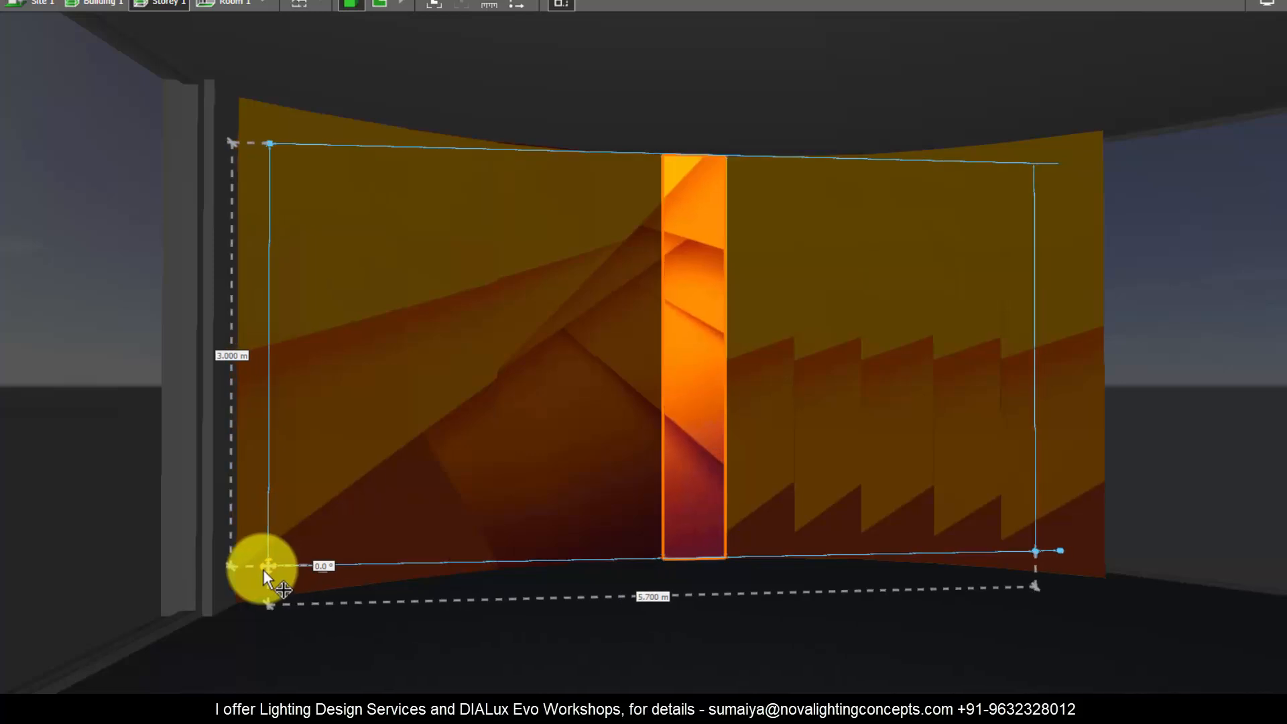
{"action": "left_click", "coordinate": [516, 488]}
{"action": "right_click_drag", "start_coordinate": [670, 571], "coordinate": [730, 572]}
{"action": "left_click", "coordinate": [697, 546]}
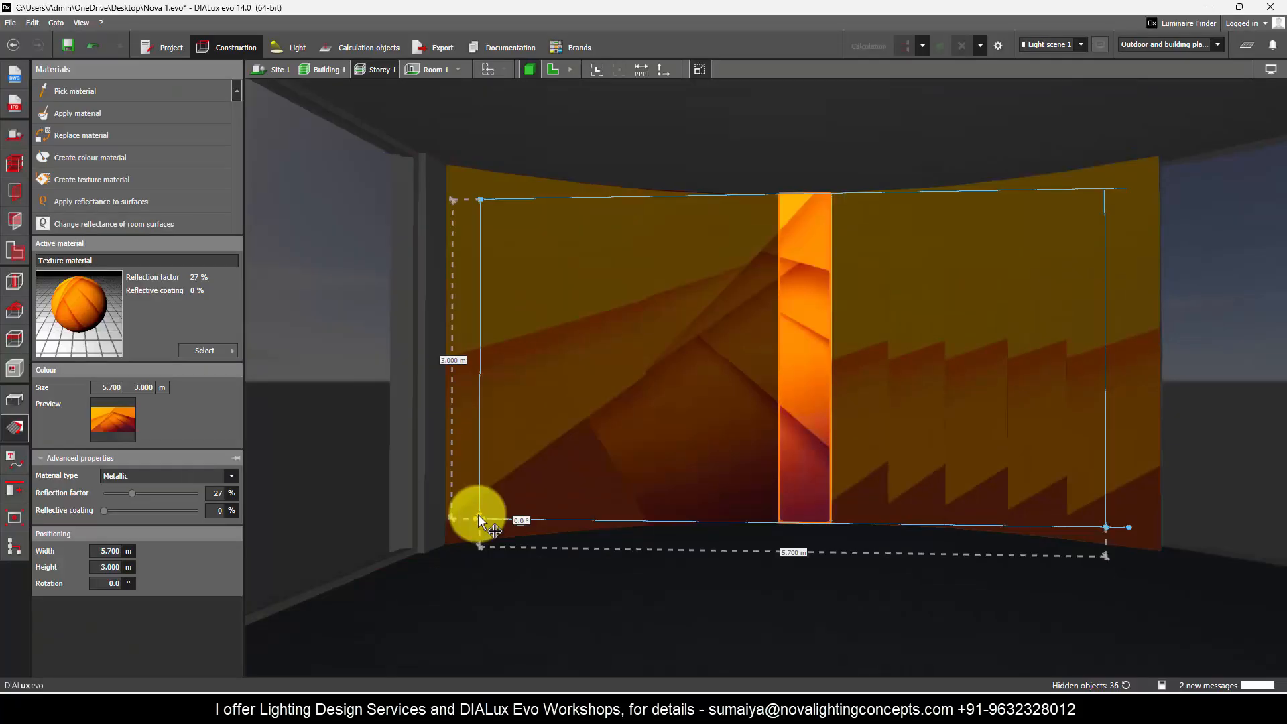
{"action": "left_click", "coordinate": [492, 474]}
{"action": "right_click_drag", "start_coordinate": [591, 467], "coordinate": [607, 469]}
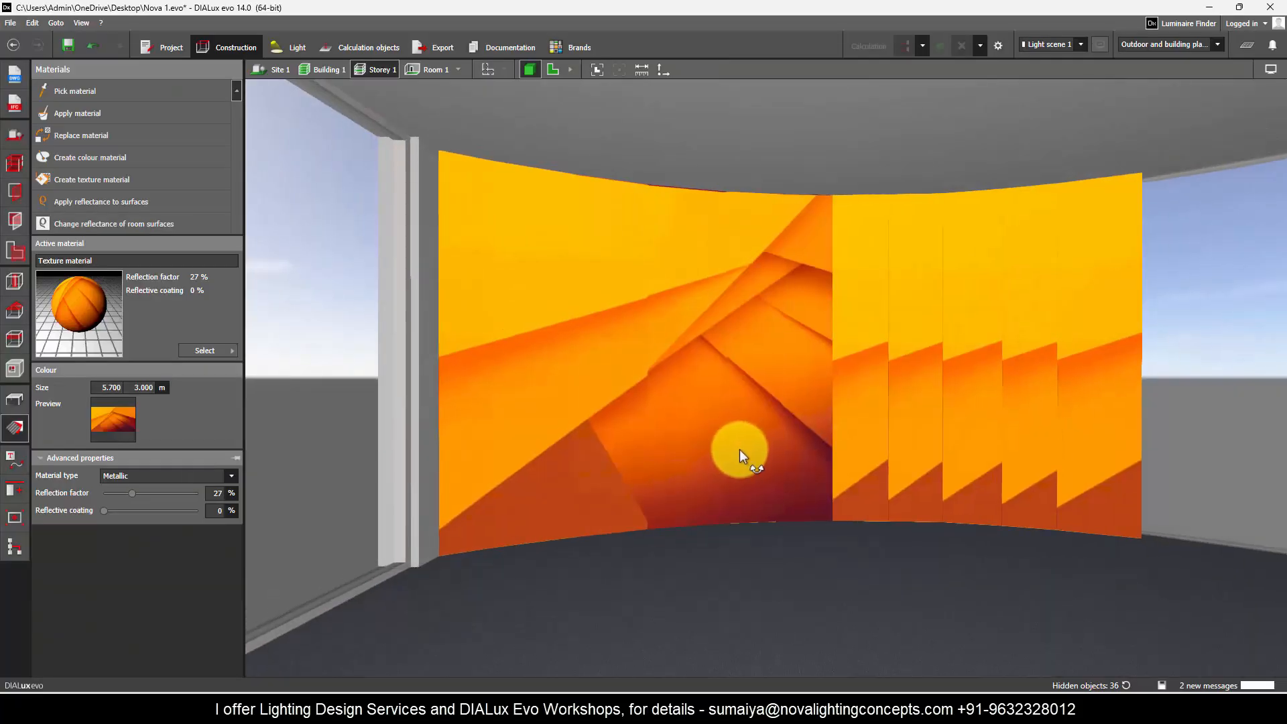
Step: Move the texture origins of the seventh and eighth segments towards the wall's starting corner to continue the image
{"action": "left_click", "coordinate": [795, 427]}
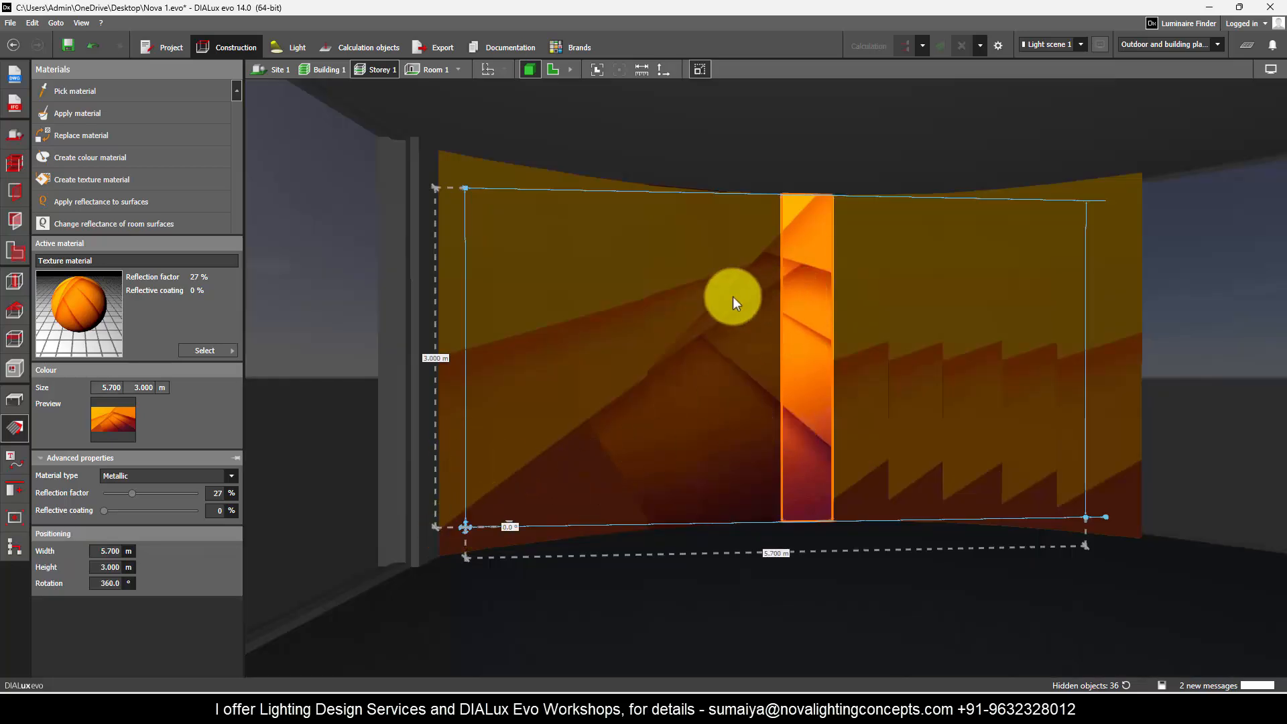
{"action": "left_click", "coordinate": [802, 279]}
{"action": "left_click", "coordinate": [866, 328]}
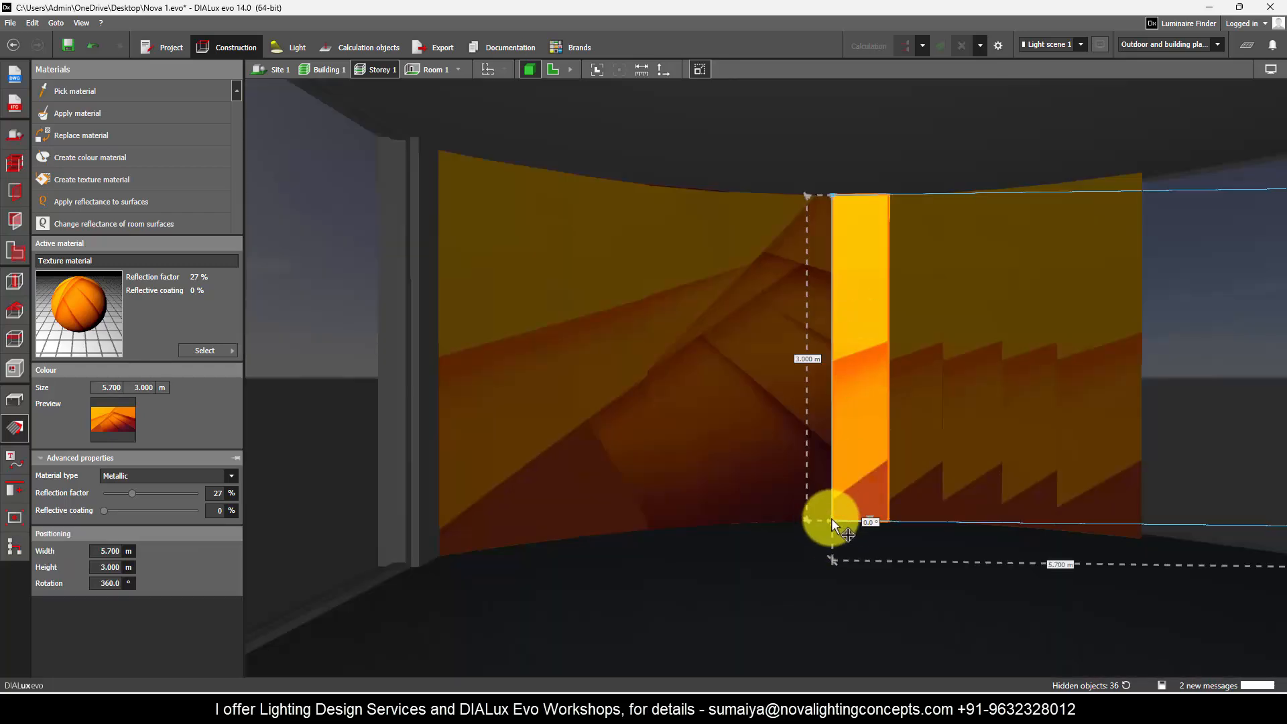
{"action": "left_click_drag", "start_coordinate": [831, 517], "coordinate": [480, 518]}
{"action": "left_click", "coordinate": [617, 417]}
{"action": "left_click_drag", "start_coordinate": [858, 516], "coordinate": [460, 514]}
{"action": "right_click_drag", "start_coordinate": [781, 419], "coordinate": [865, 429]}
Step: Align the textures of the ninth and tenth segments with the image by moving their origins towards the wall's start
{"action": "left_click", "coordinate": [892, 439]}
{"action": "left_click_drag", "start_coordinate": [880, 506], "coordinate": [529, 473]}
{"action": "left_click", "coordinate": [951, 469]}
{"action": "left_click_drag", "start_coordinate": [932, 507], "coordinate": [551, 477]}
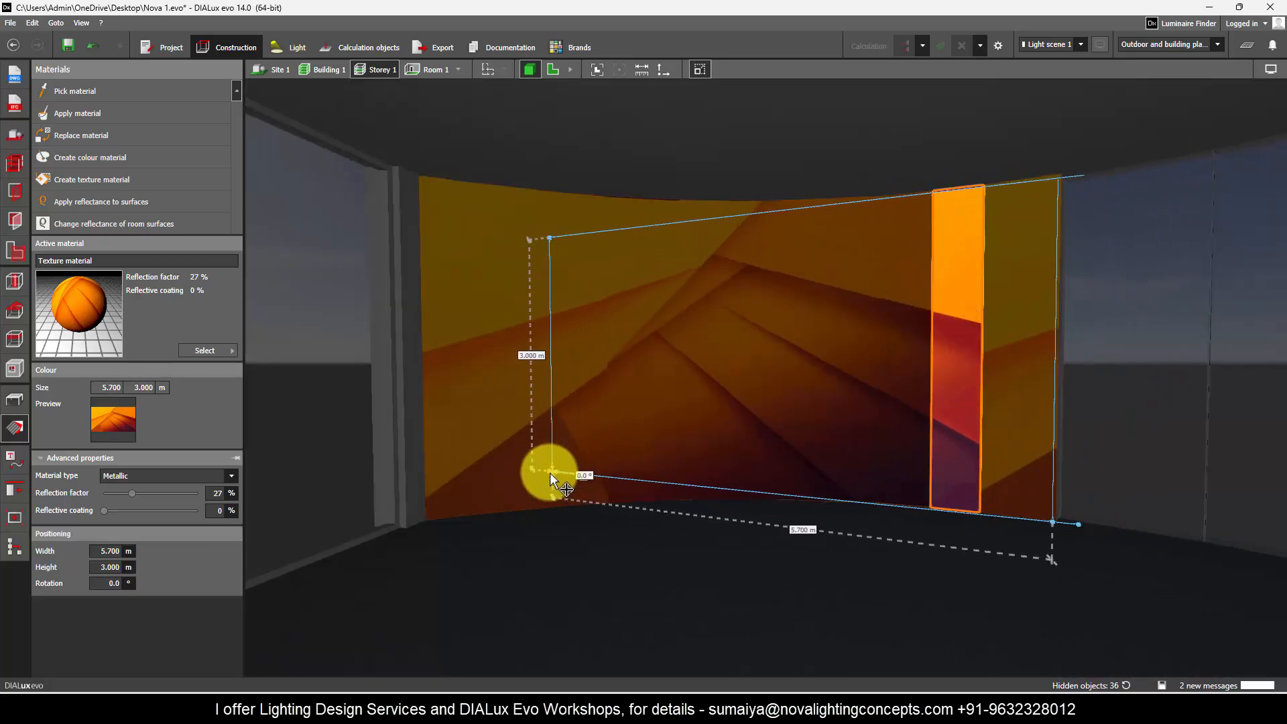
{"action": "right_click_drag", "start_coordinate": [999, 429], "coordinate": [995, 429]}
{"action": "left_click", "coordinate": [958, 429]}
{"action": "left_click_drag", "start_coordinate": [533, 477], "coordinate": [530, 476]}
{"action": "left_click", "coordinate": [891, 384]}
Step: Move the last curved-wall segment's texture origin towards the wall's start to complete the image, and save the project
{"action": "left_click", "coordinate": [1006, 429]}
{"action": "left_click_drag", "start_coordinate": [982, 508], "coordinate": [562, 467]}
{"action": "left_click", "coordinate": [662, 429]}
{"action": "left_click", "coordinate": [1013, 460]}
{"action": "left_click", "coordinate": [731, 453]}
{"action": "right_click_drag", "start_coordinate": [731, 453], "coordinate": [743, 453]}
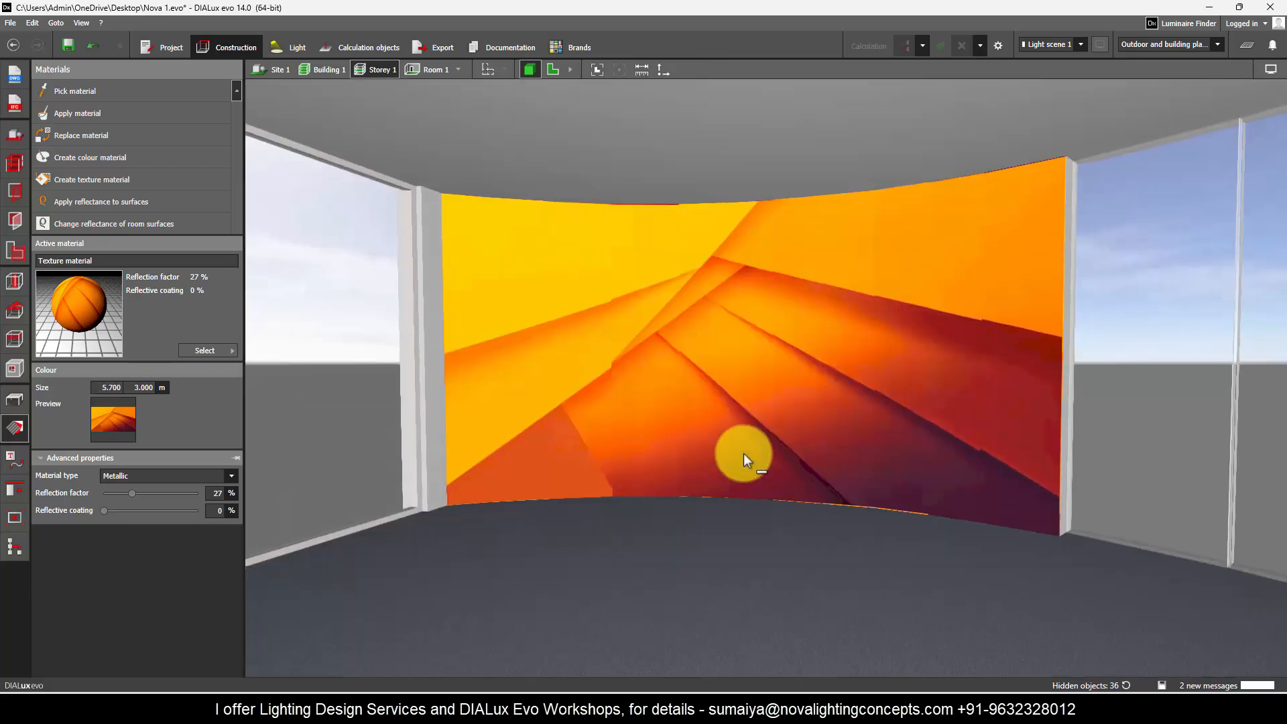
{"action": "key", "text": "ctrl+s"}
{"action": "right_click_drag", "start_coordinate": [827, 416], "coordinate": [565, 377]}
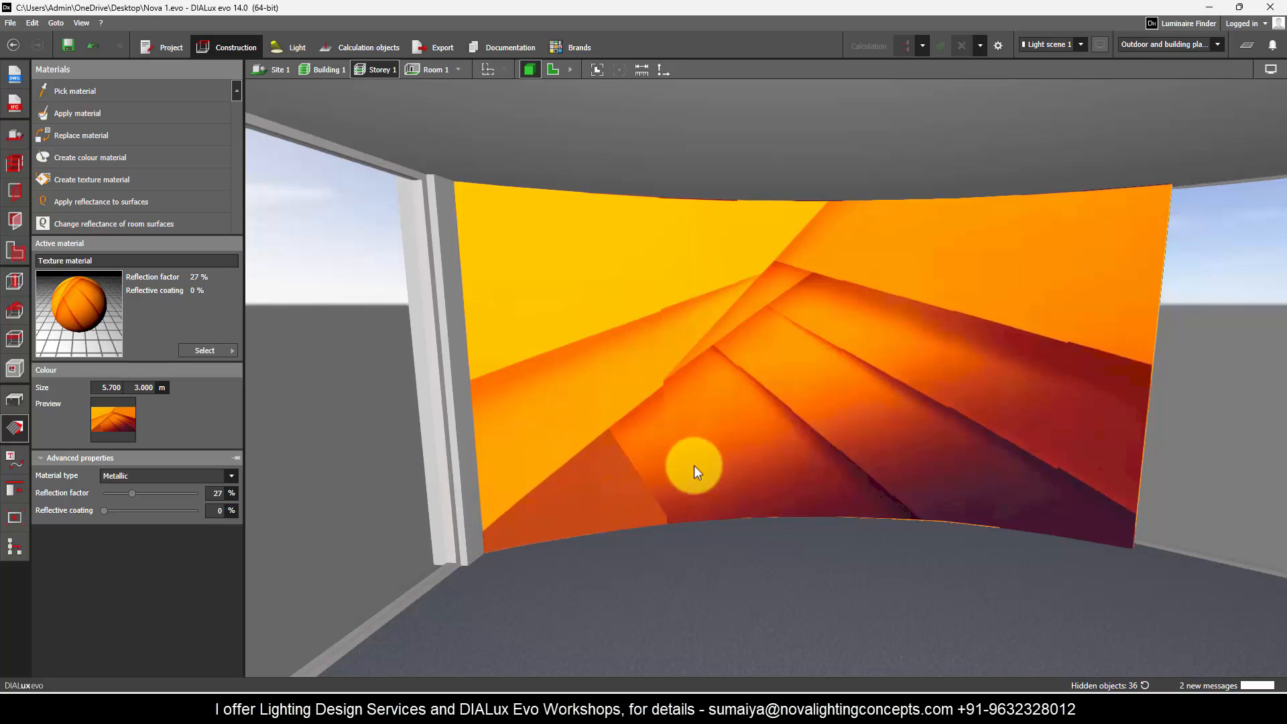
Step: Examine the finished image on the curved wall from inside the room and dismiss the save notification
{"action": "scroll", "coordinate": [717, 345], "scroll_direction": "down", "scroll_amount": 3}
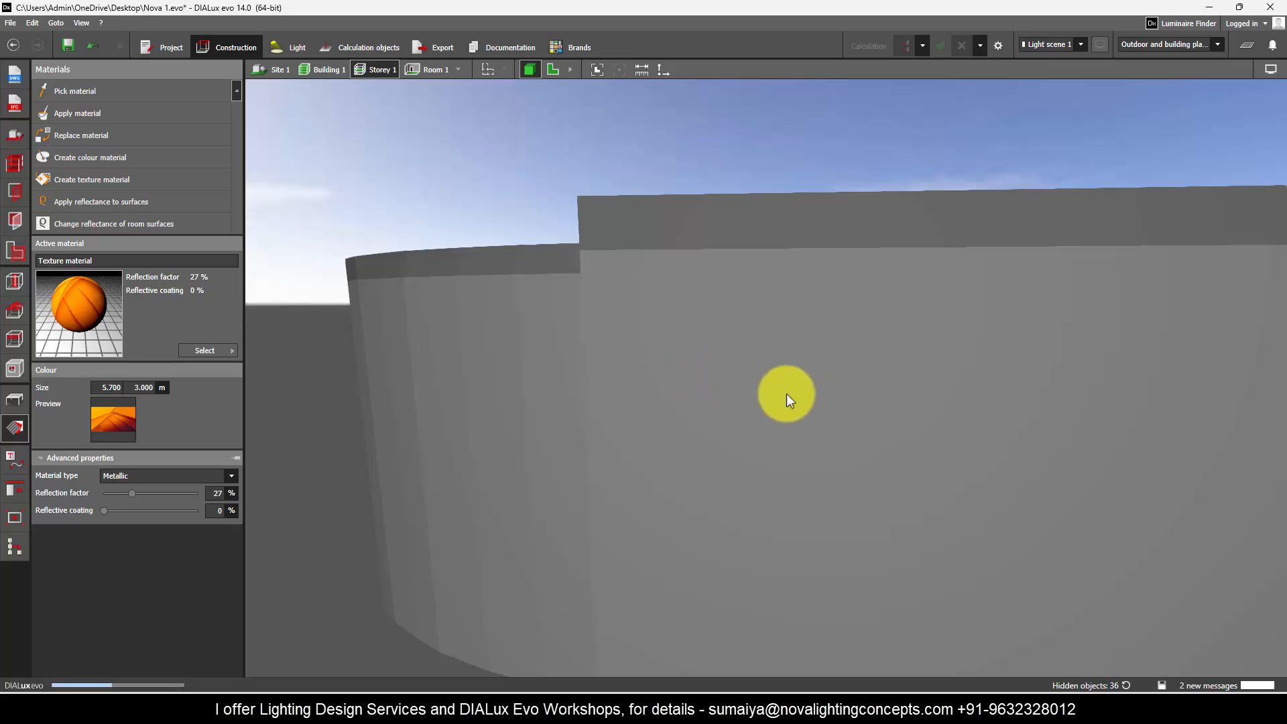
{"action": "scroll", "coordinate": [786, 400], "scroll_direction": "up", "scroll_amount": 3}
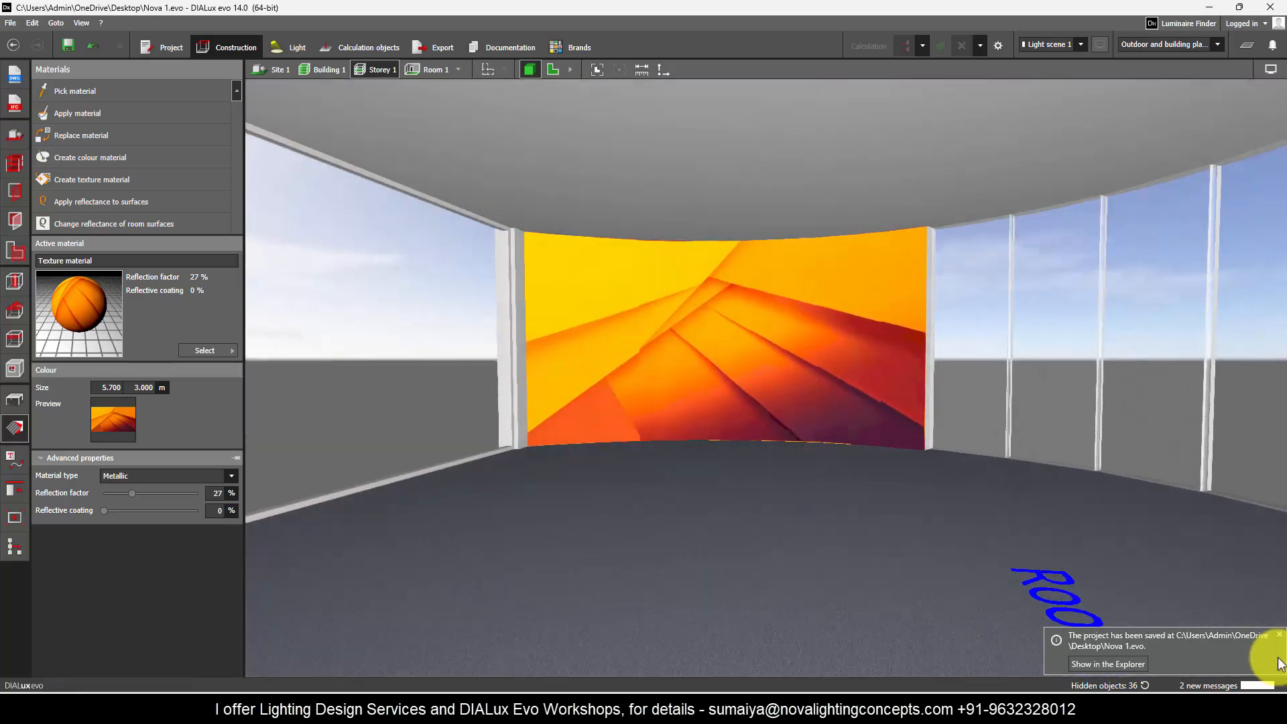
{"action": "left_click", "coordinate": [1279, 634]}
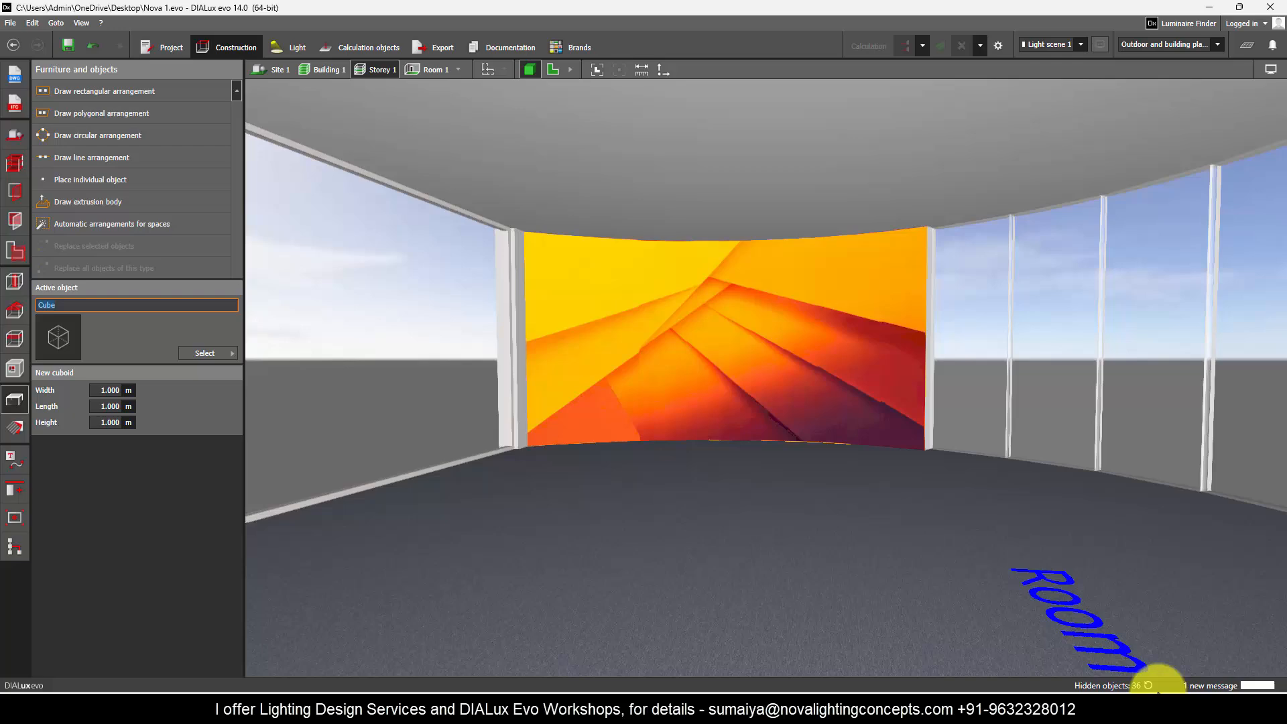
Step: Show the hidden furniture again and run the lighting calculation from the lighting design mode, with the image wall in view
{"action": "scroll", "coordinate": [895, 401], "scroll_direction": "down", "scroll_amount": 3}
{"action": "scroll", "coordinate": [778, 319], "scroll_direction": "up", "scroll_amount": 5}
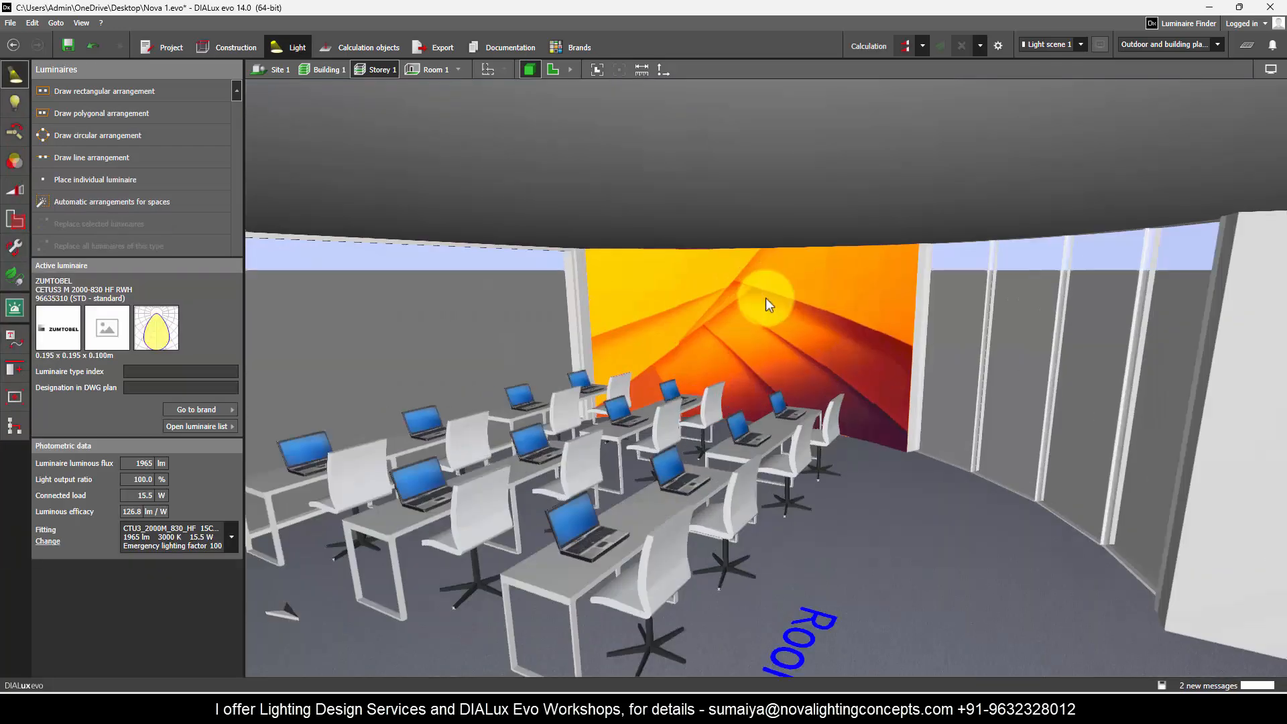
{"action": "right_click_drag", "start_coordinate": [765, 297], "coordinate": [507, 256]}
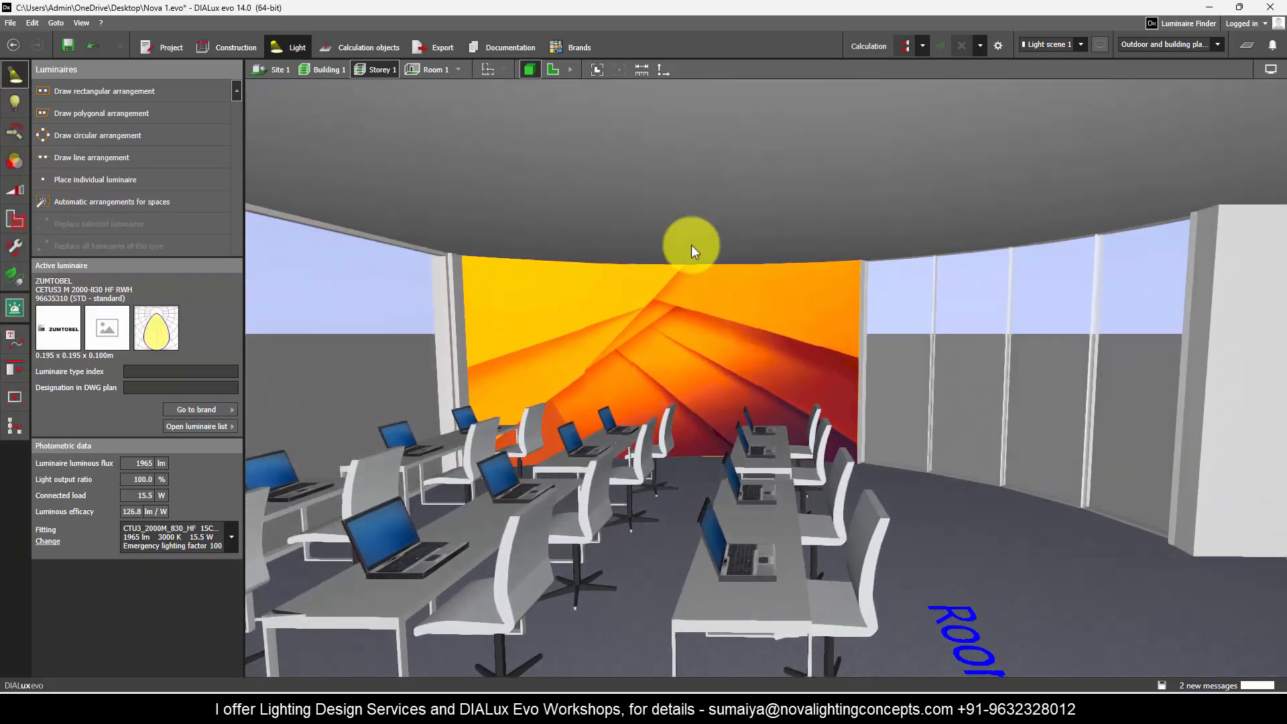
{"action": "left_click", "coordinate": [905, 45]}
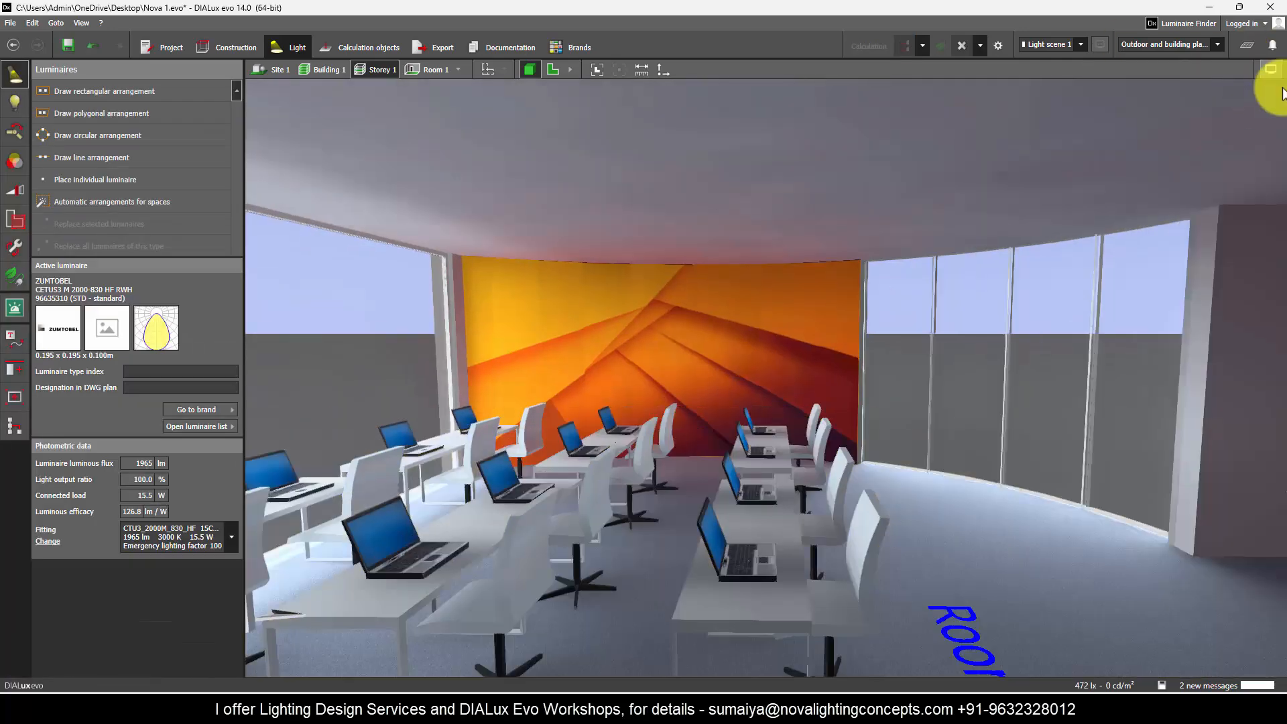
Step: Adjust the display of the calculated 3D view and examine the textured walls and furniture from several angles
{"action": "mouse_move", "coordinate": [1274, 72]}
{"action": "left_click", "coordinate": [999, 142]}
{"action": "right_click_drag", "start_coordinate": [583, 366], "coordinate": [930, 431]}
{"action": "scroll", "coordinate": [881, 356], "scroll_direction": "down", "scroll_amount": 5}
{"action": "right_click_drag", "start_coordinate": [855, 486], "coordinate": [1253, 376]}
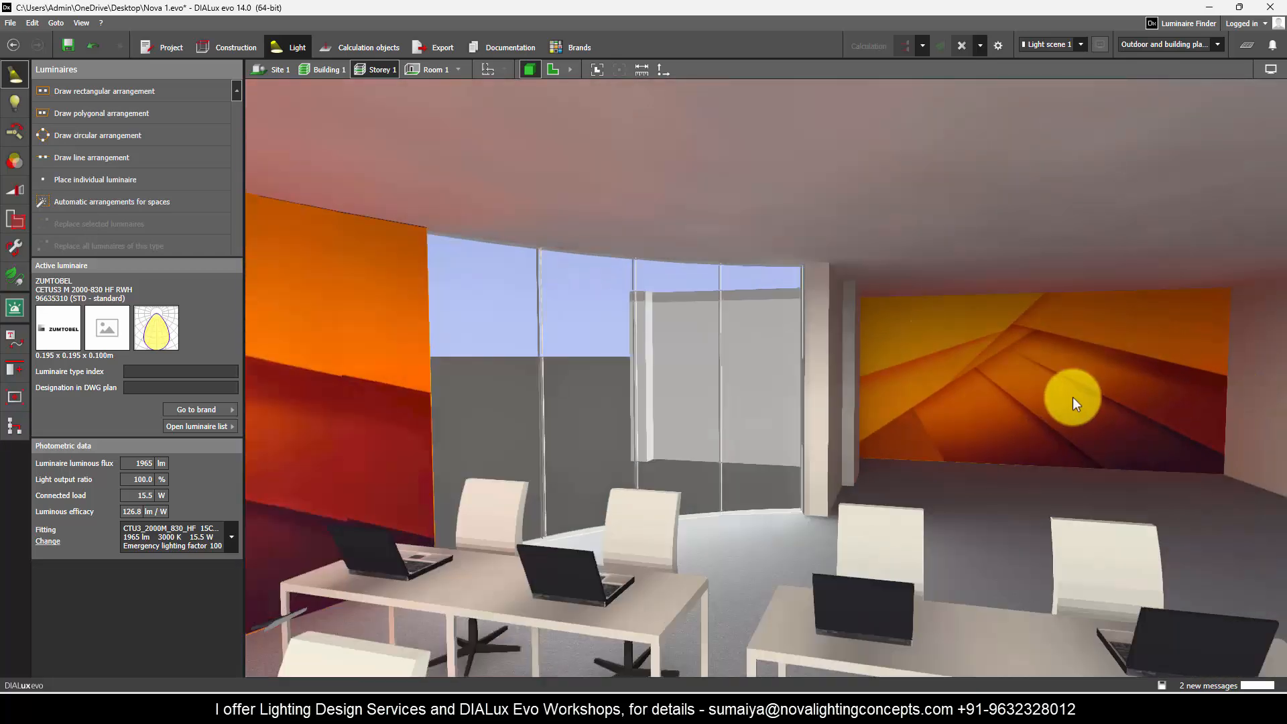
{"action": "scroll", "coordinate": [1072, 397], "scroll_direction": "down", "scroll_amount": 3}
{"action": "right_click_drag", "start_coordinate": [1072, 397], "coordinate": [654, 364]}
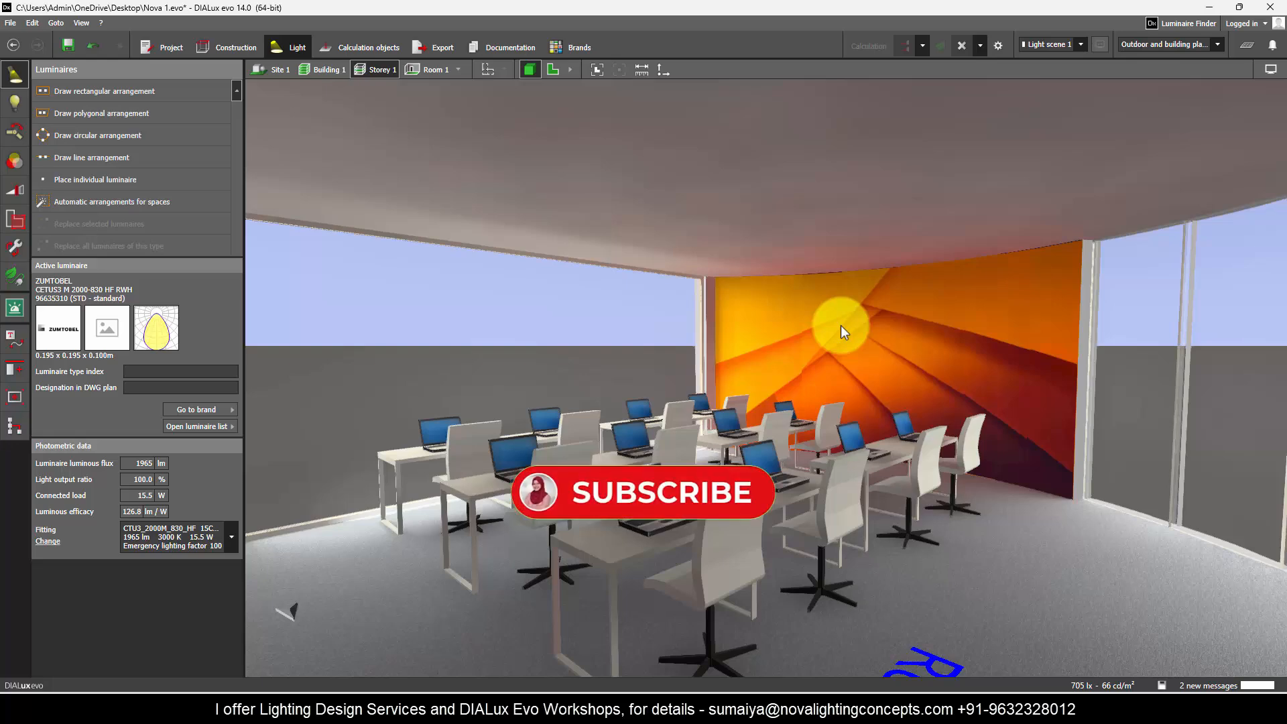
{"action": "left_click_drag", "start_coordinate": [924, 325], "coordinate": [870, 418]}
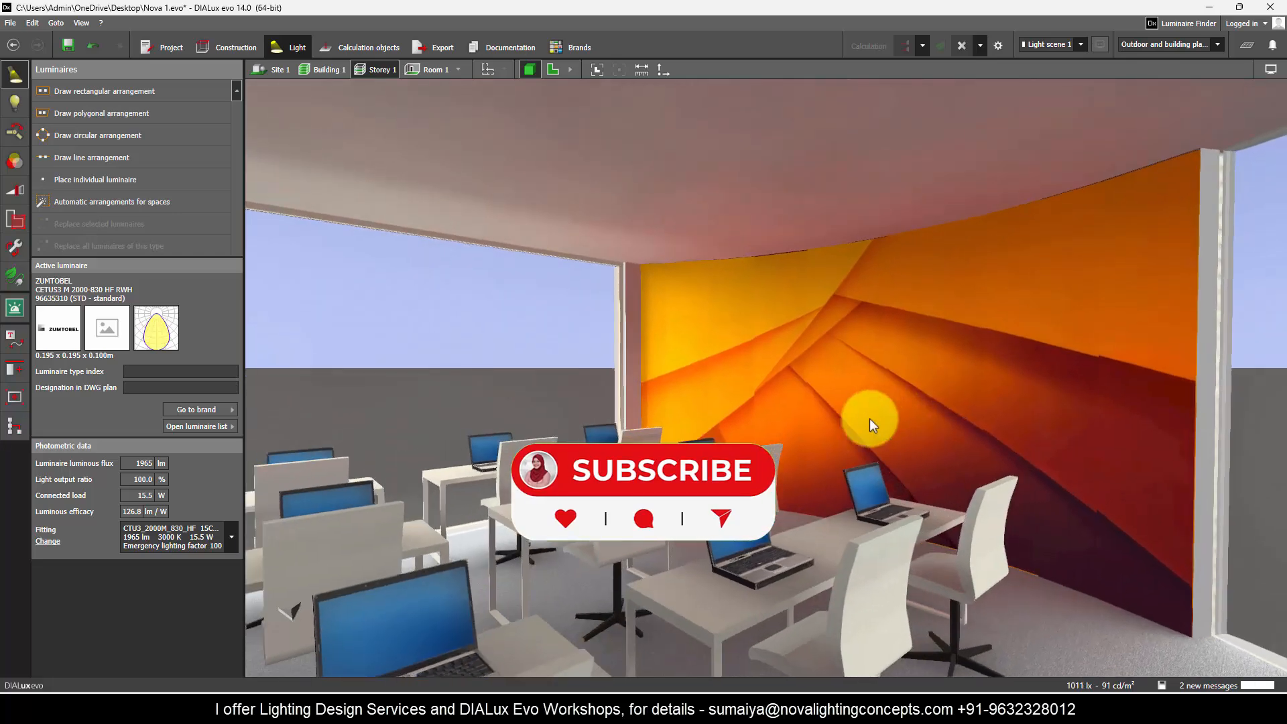